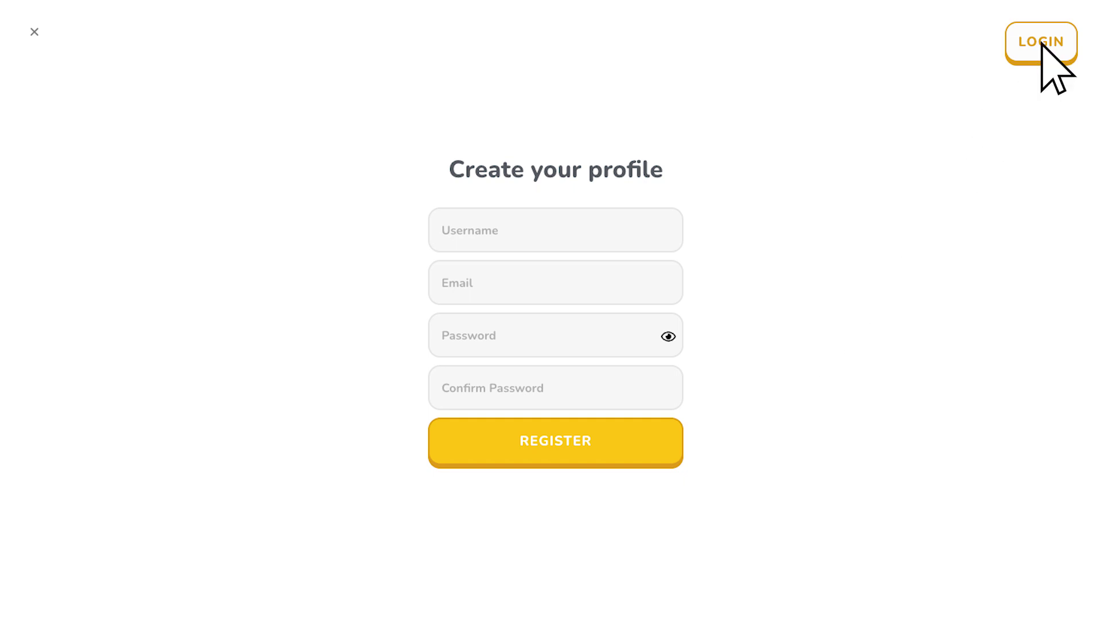
Step: Swap the Create your profile popup to the Log in form, then close the popup
{"action": "left_click", "coordinate": [1043, 42]}
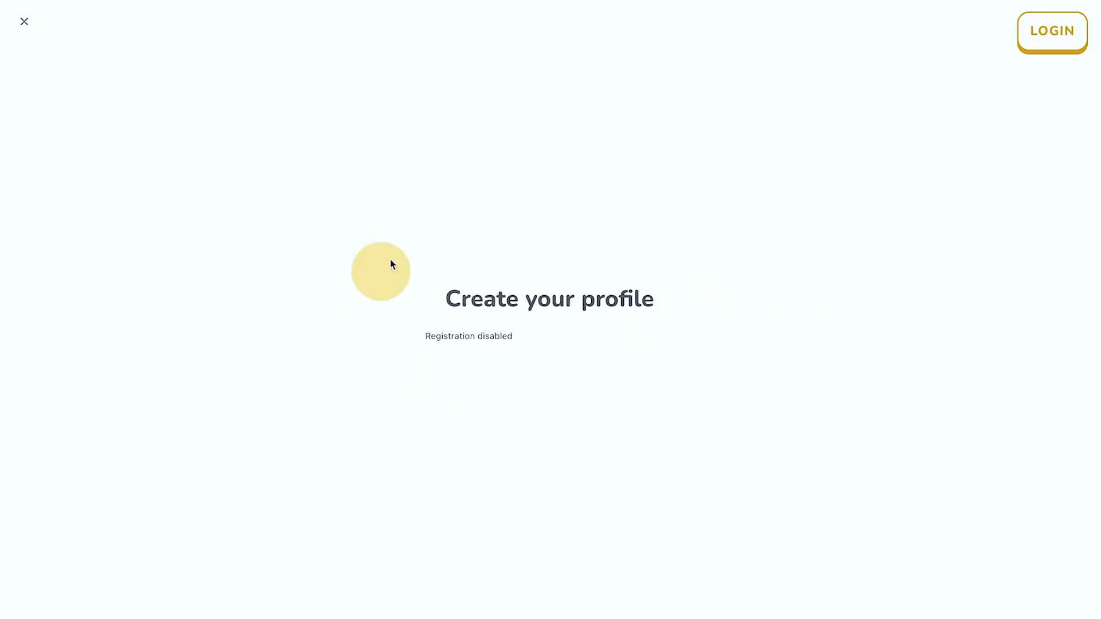
{"action": "left_click", "coordinate": [24, 22]}
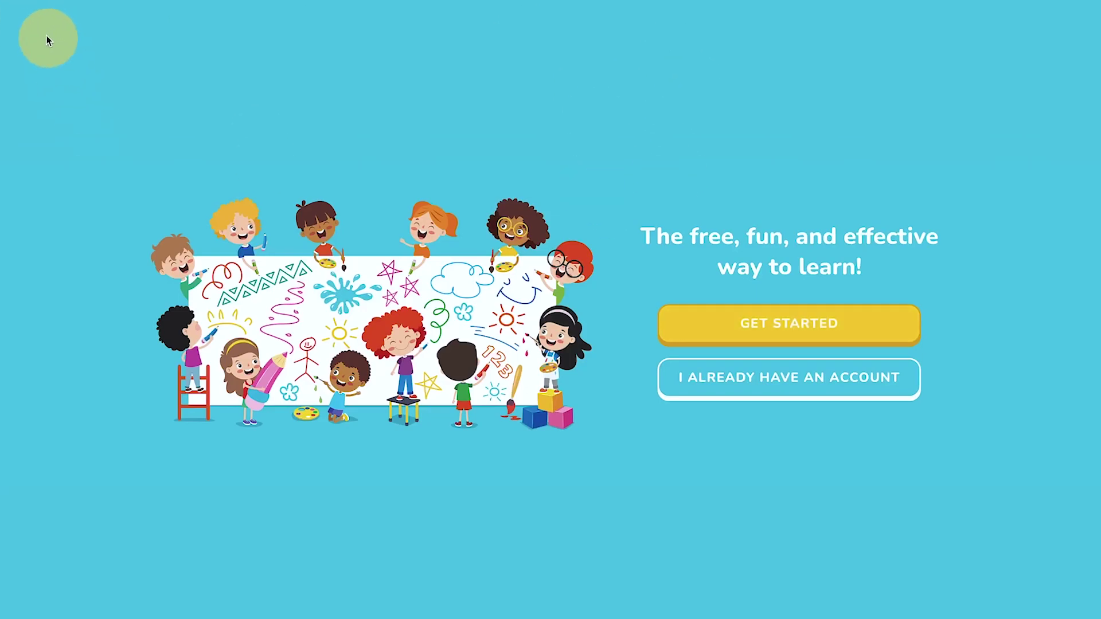
Step: Open registration via GET STARTED, highlight its 'Registration disabled' message, then close the popup
{"action": "left_click", "coordinate": [793, 319]}
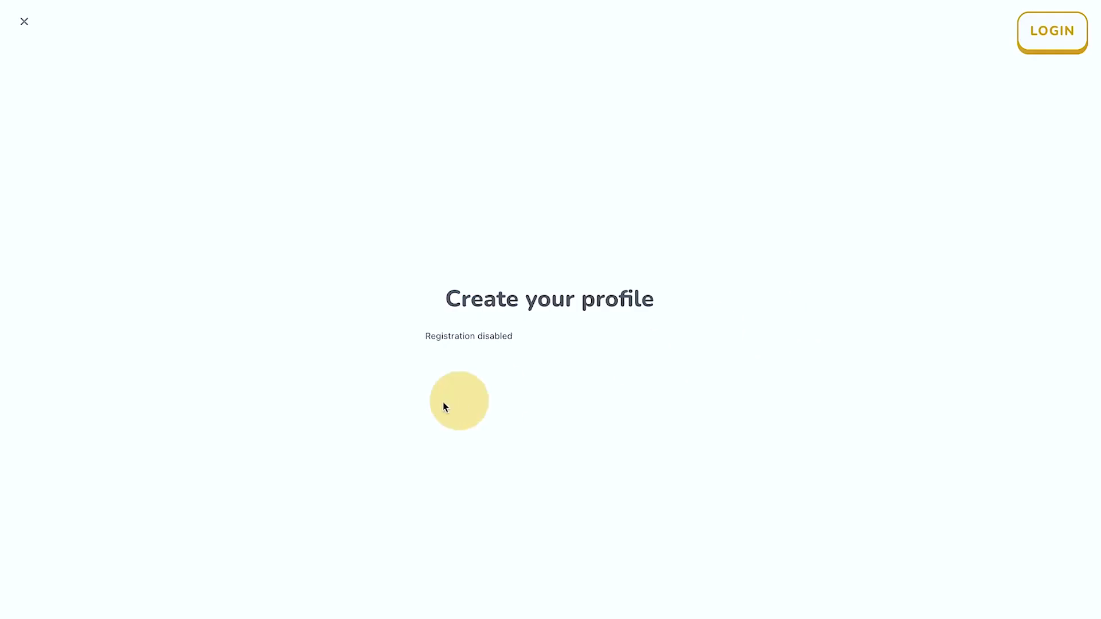
{"action": "left_click_drag", "start_coordinate": [413, 337], "coordinate": [536, 334]}
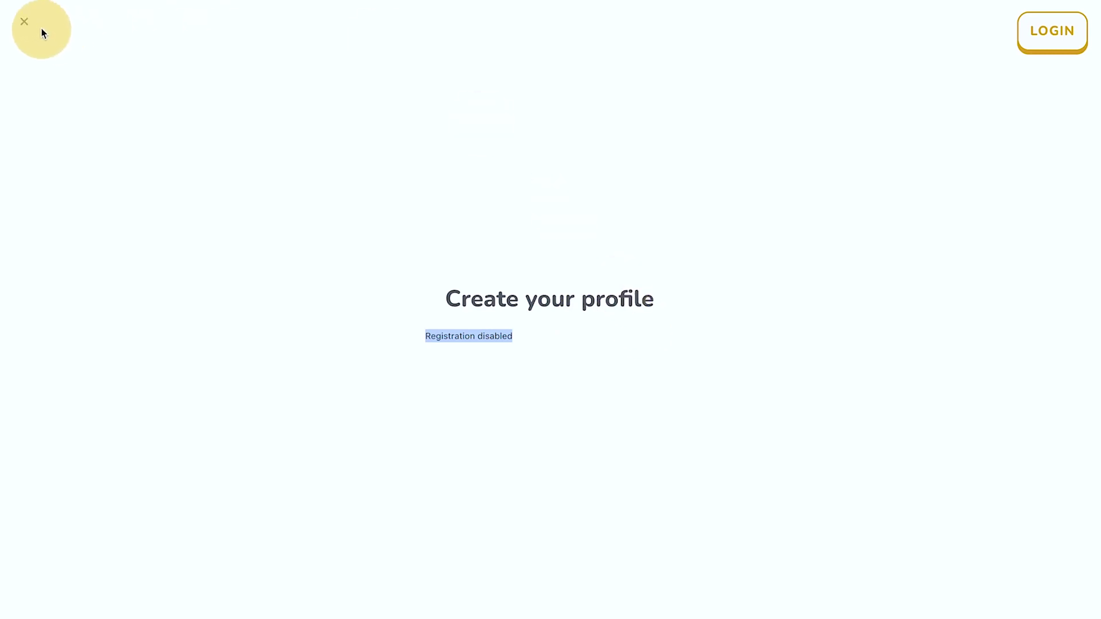
{"action": "left_click", "coordinate": [24, 22]}
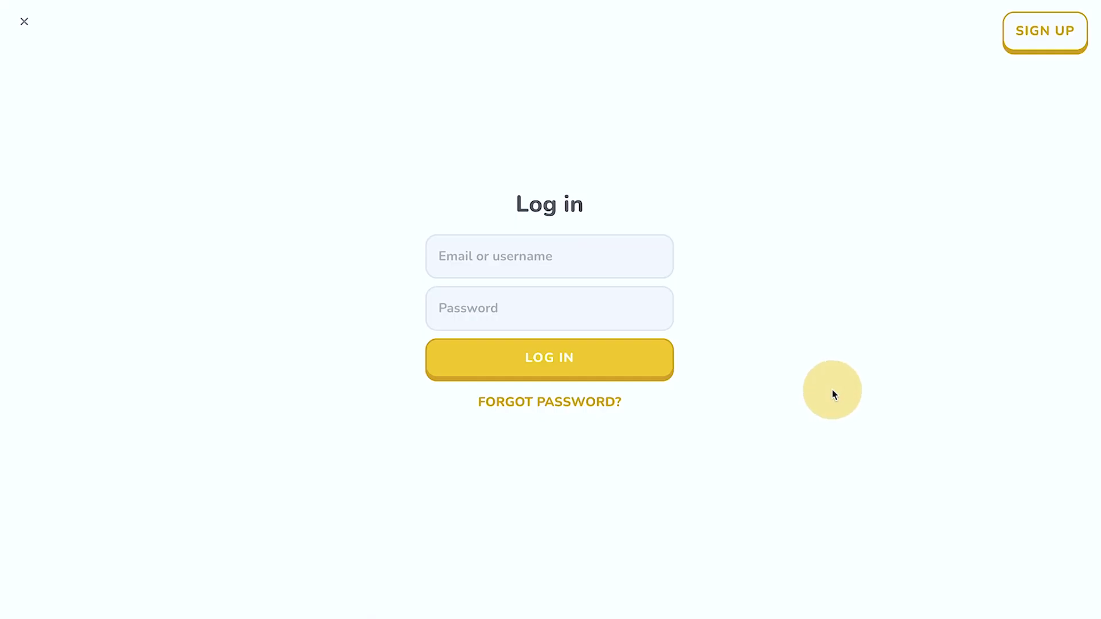
Step: Focus the Email or username and Password fields, then switch to the SIGN UP registration popup
{"action": "left_click", "coordinate": [617, 247]}
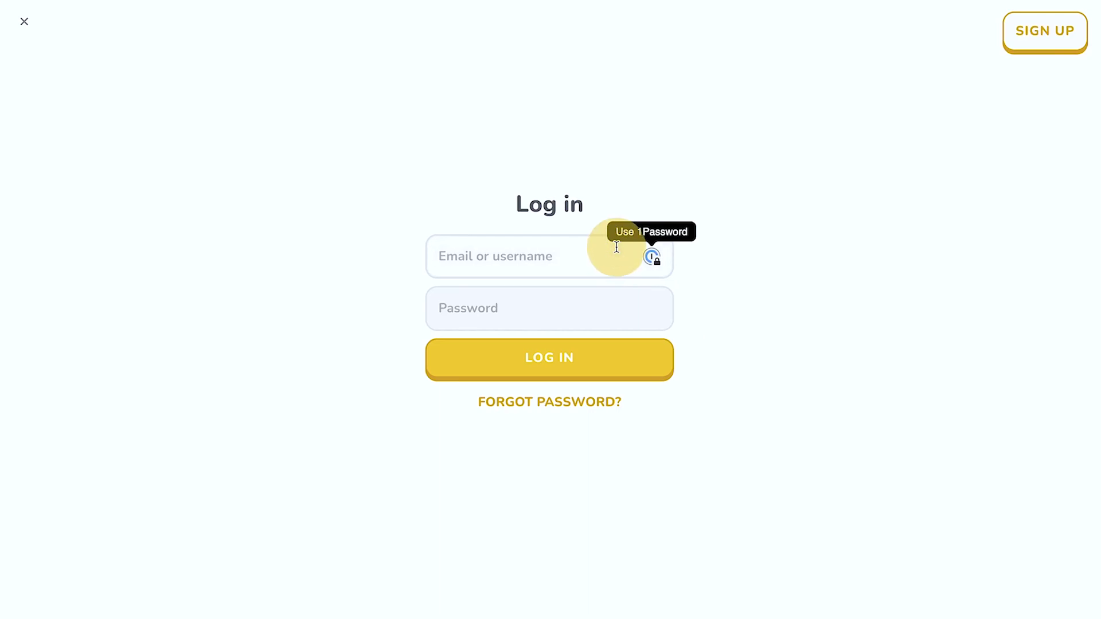
{"action": "left_click", "coordinate": [603, 319]}
{"action": "left_click", "coordinate": [1050, 31]}
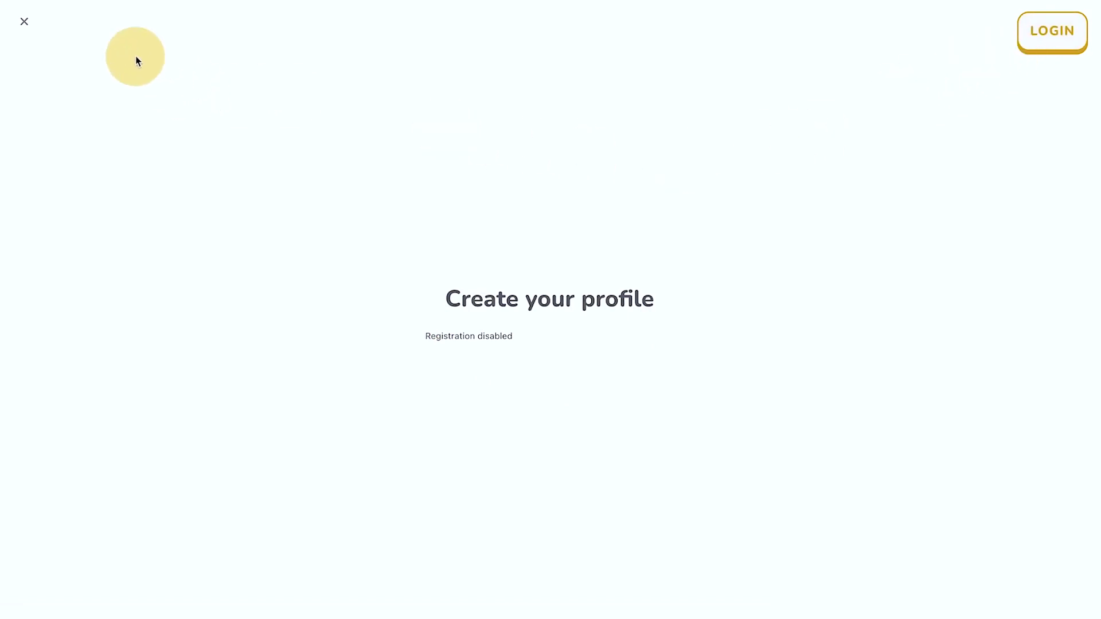
Step: Close the registration popup to reveal the 'You're already logged in!' greeting and dashboard link
{"action": "left_click", "coordinate": [27, 21]}
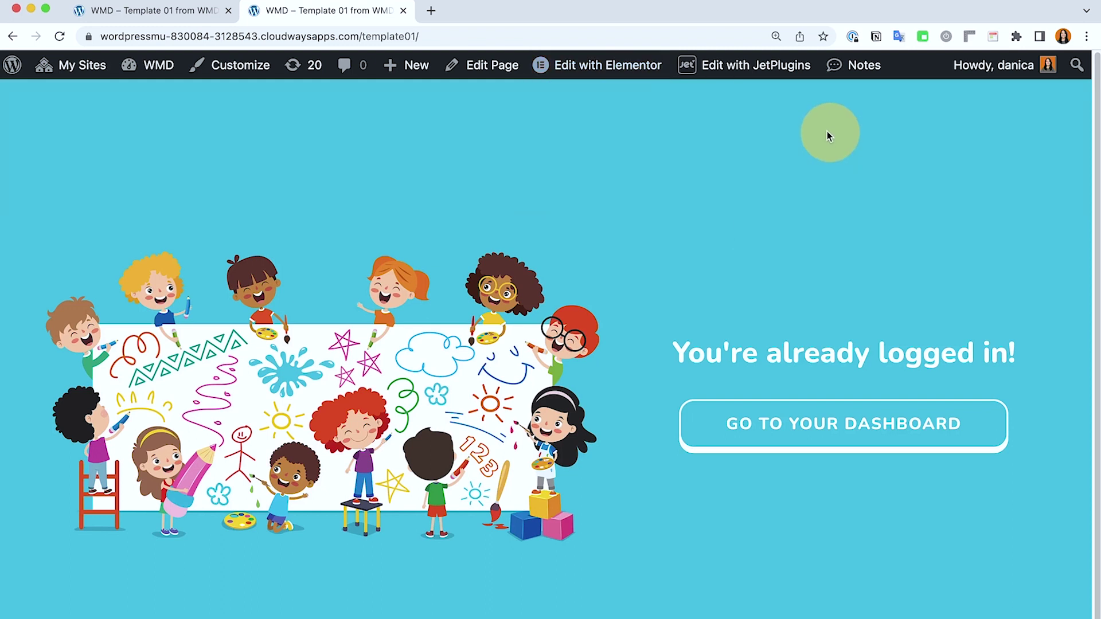
Step: From the admin bar, open the landing page and its Login popup in the Elementor editor
{"action": "mouse_move", "coordinate": [618, 75]}
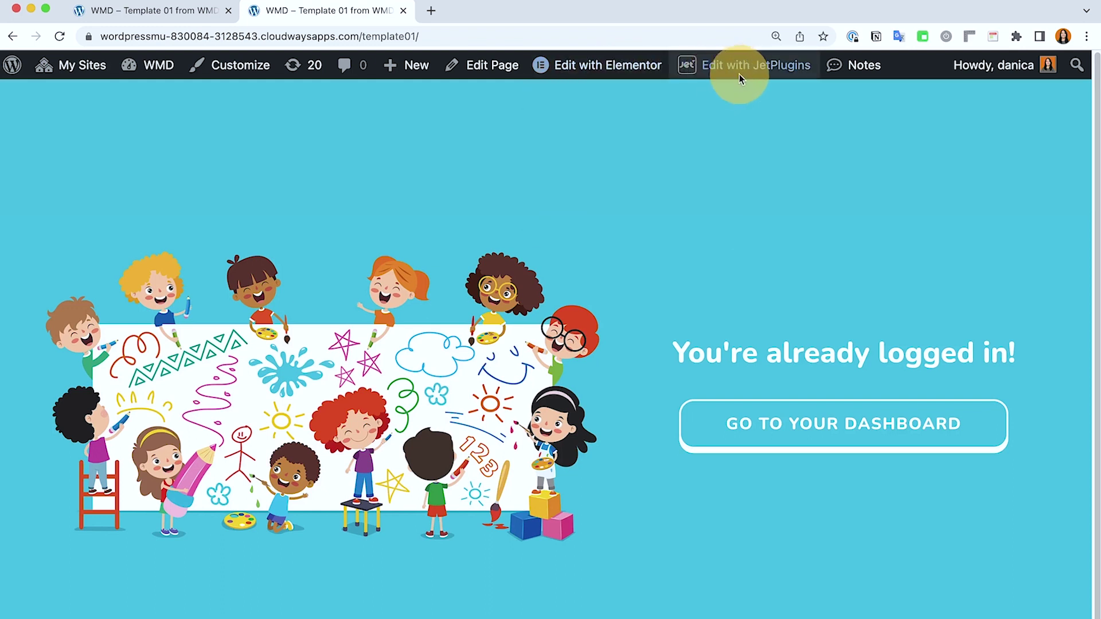
{"action": "mouse_move", "coordinate": [749, 76]}
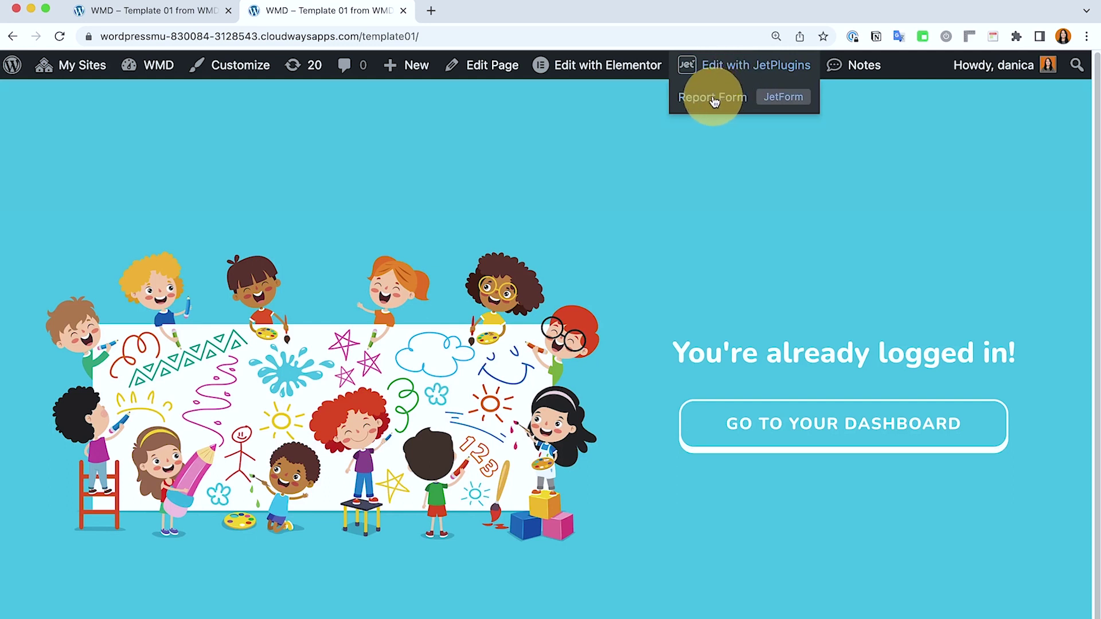
{"action": "mouse_move", "coordinate": [585, 67]}
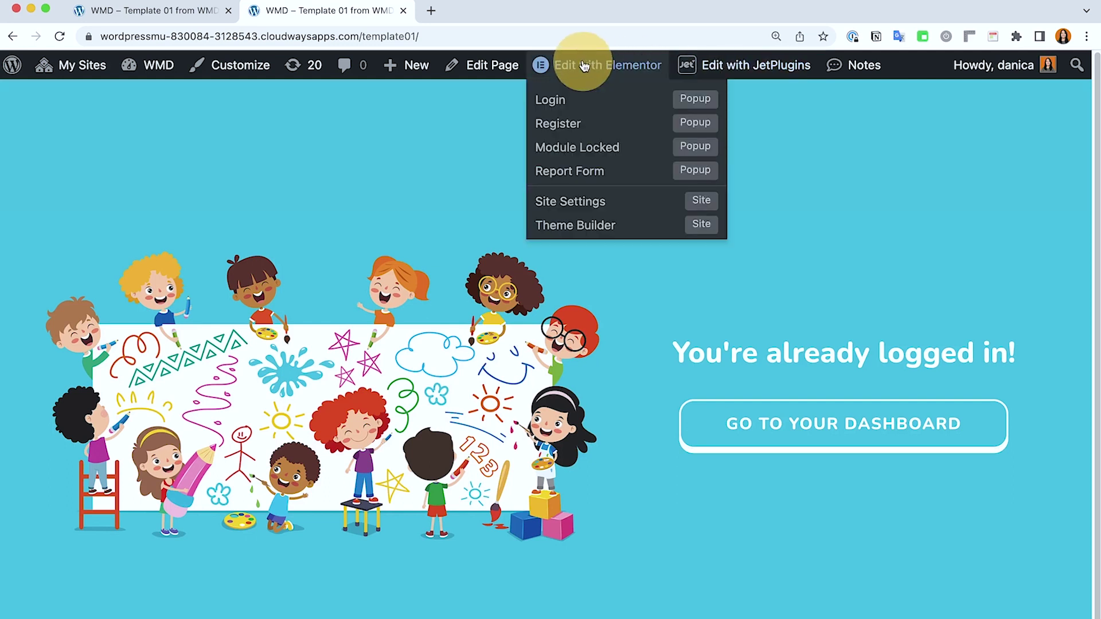
{"action": "left_click", "coordinate": [582, 67]}
{"action": "mouse_move", "coordinate": [568, 74]}
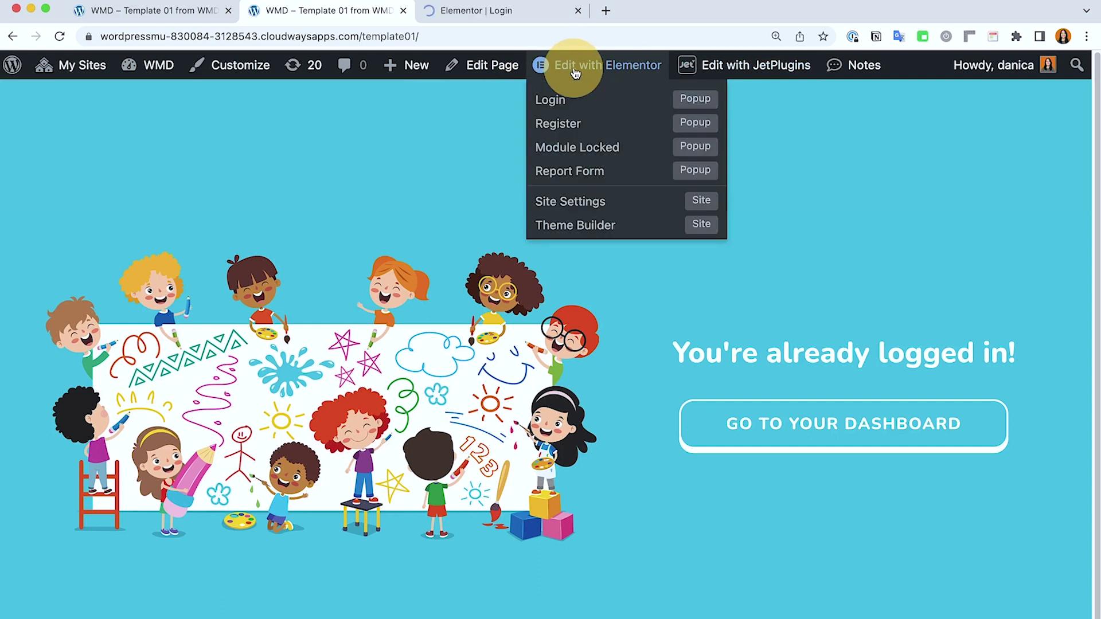
{"action": "left_click", "coordinate": [569, 103]}
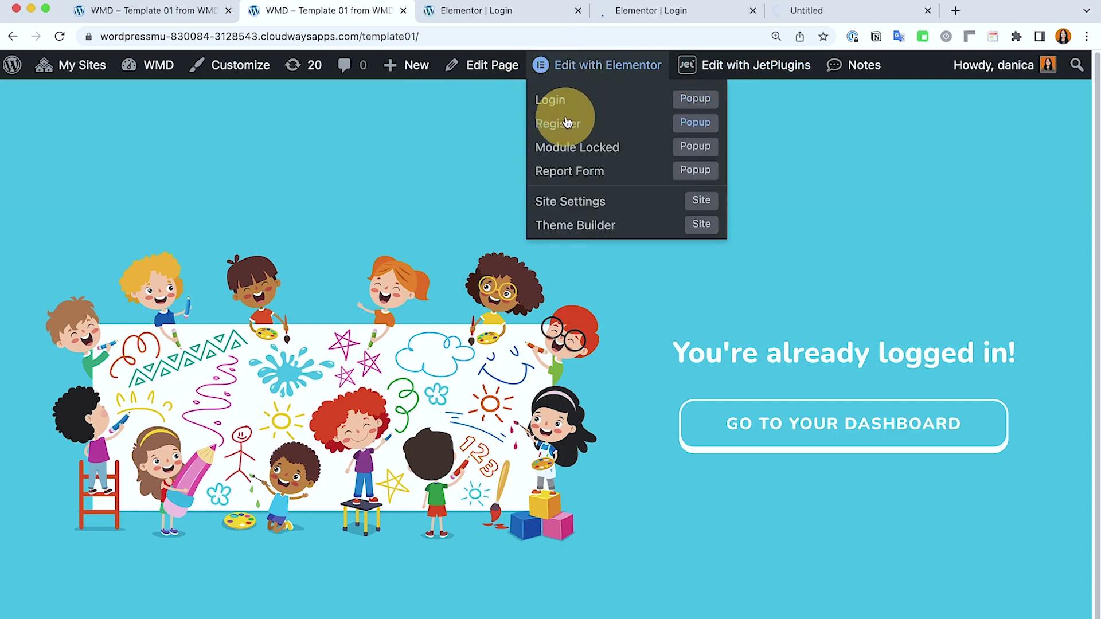
{"action": "left_click", "coordinate": [481, 10]}
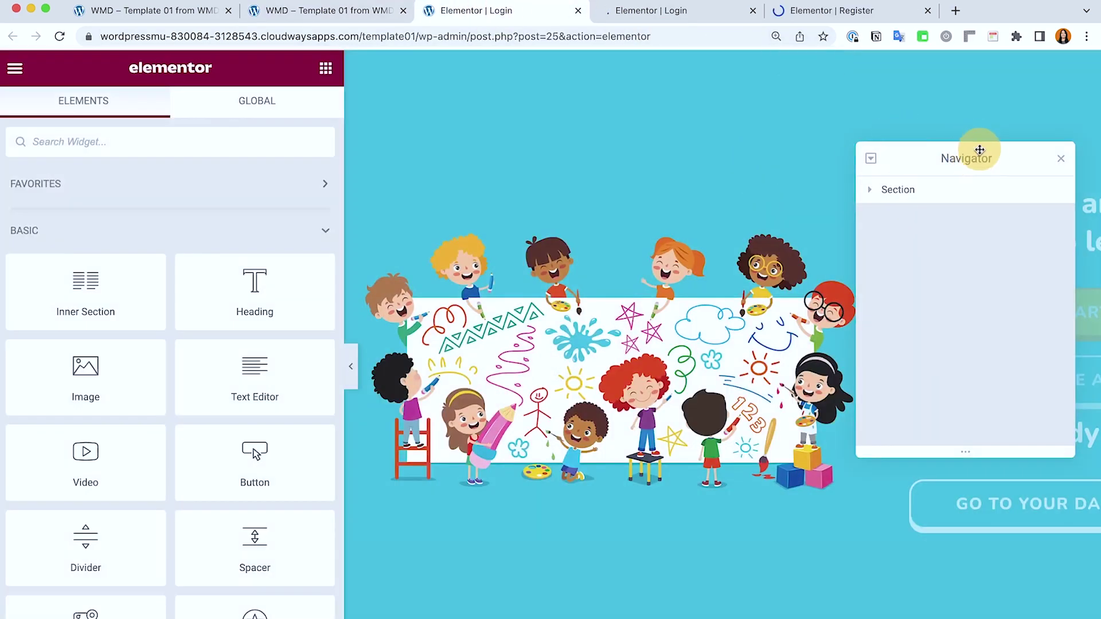
Step: Give 'The free, fun, and effective way to learn!' heading Dynamic Visibility set to 'User not logged in'
{"action": "left_click_drag", "start_coordinate": [978, 153], "coordinate": [761, 118]}
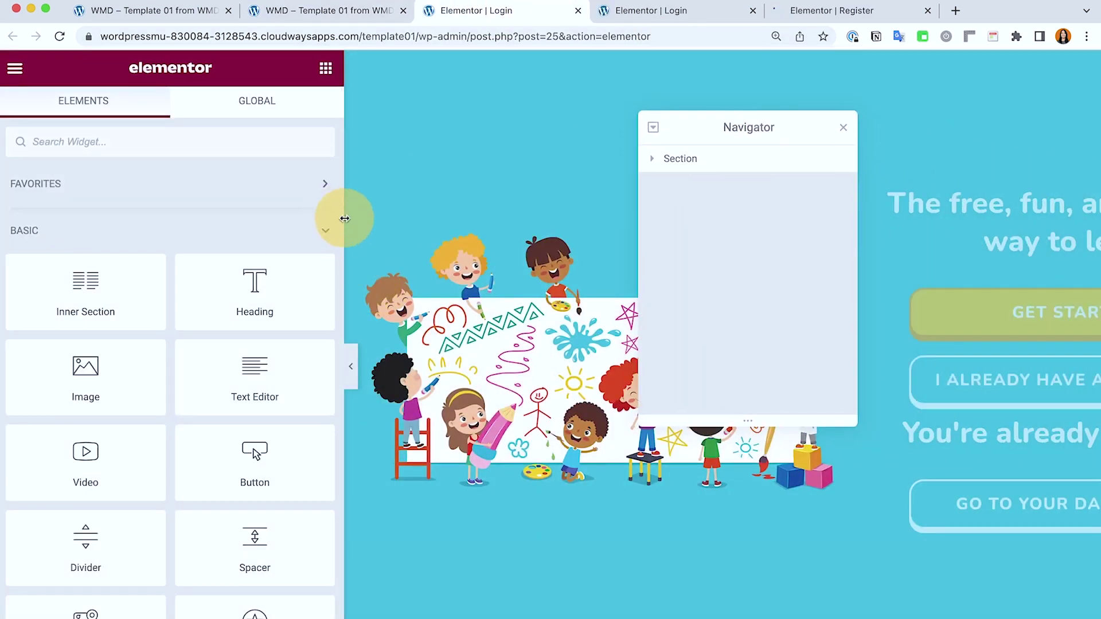
{"action": "left_click_drag", "start_coordinate": [344, 217], "coordinate": [172, 217]}
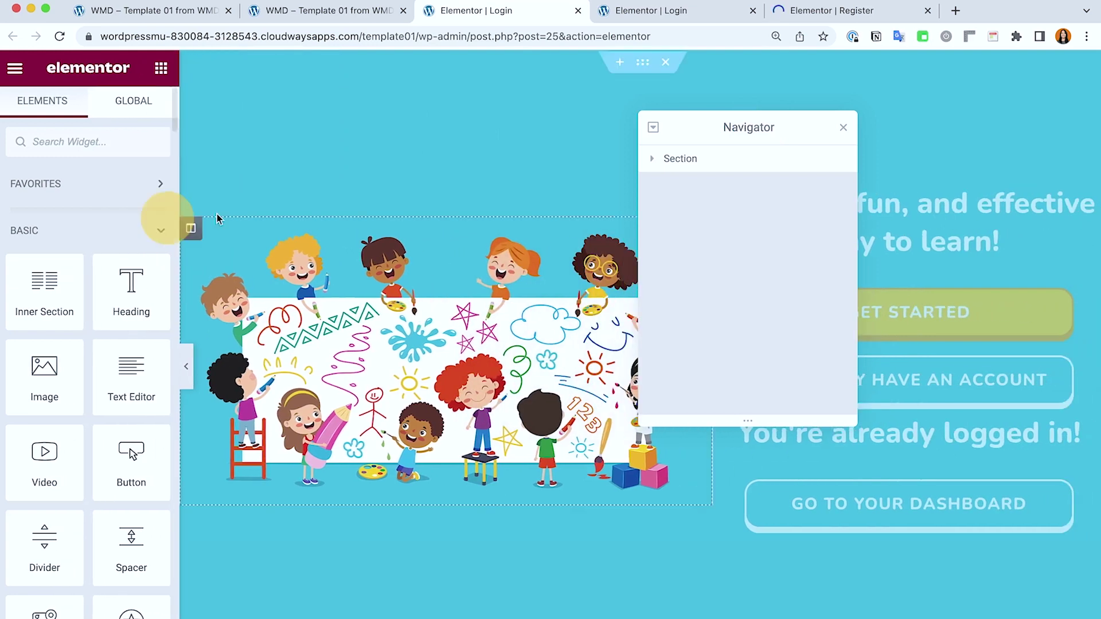
{"action": "left_click_drag", "start_coordinate": [722, 129], "coordinate": [398, 113]}
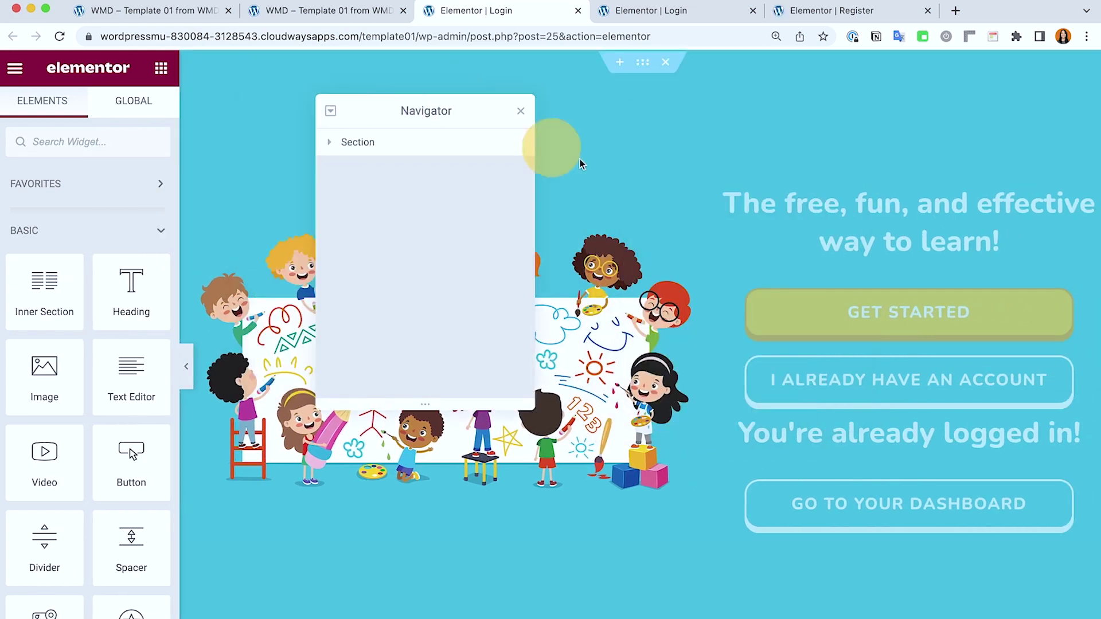
{"action": "left_click", "coordinate": [981, 212]}
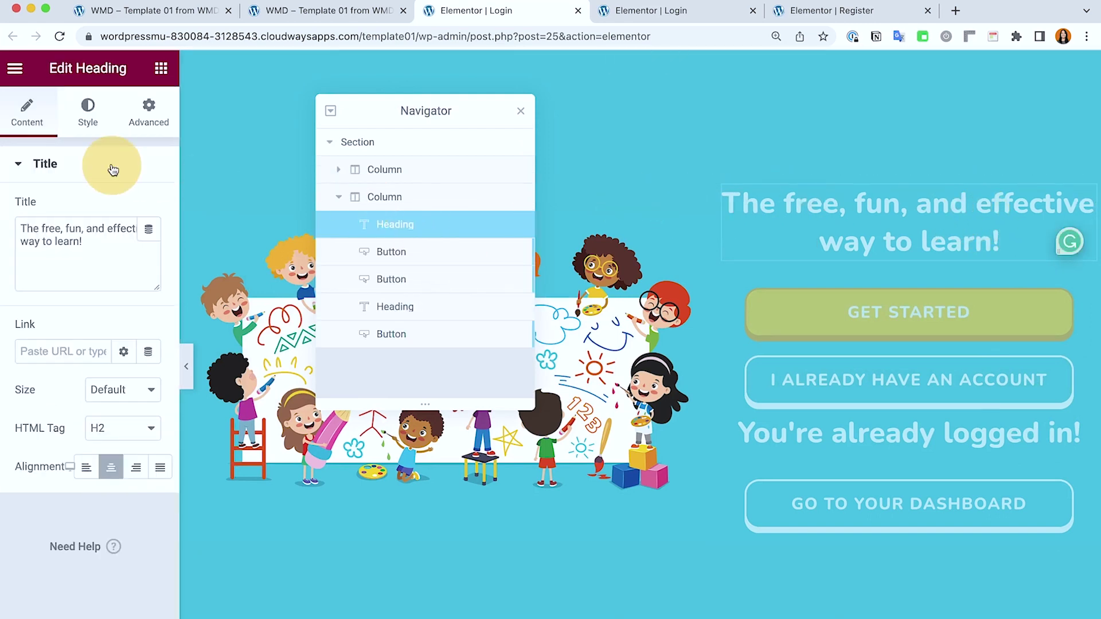
{"action": "left_click", "coordinate": [143, 123]}
{"action": "scroll", "coordinate": [80, 412], "scroll_direction": "down", "scroll_amount": 2}
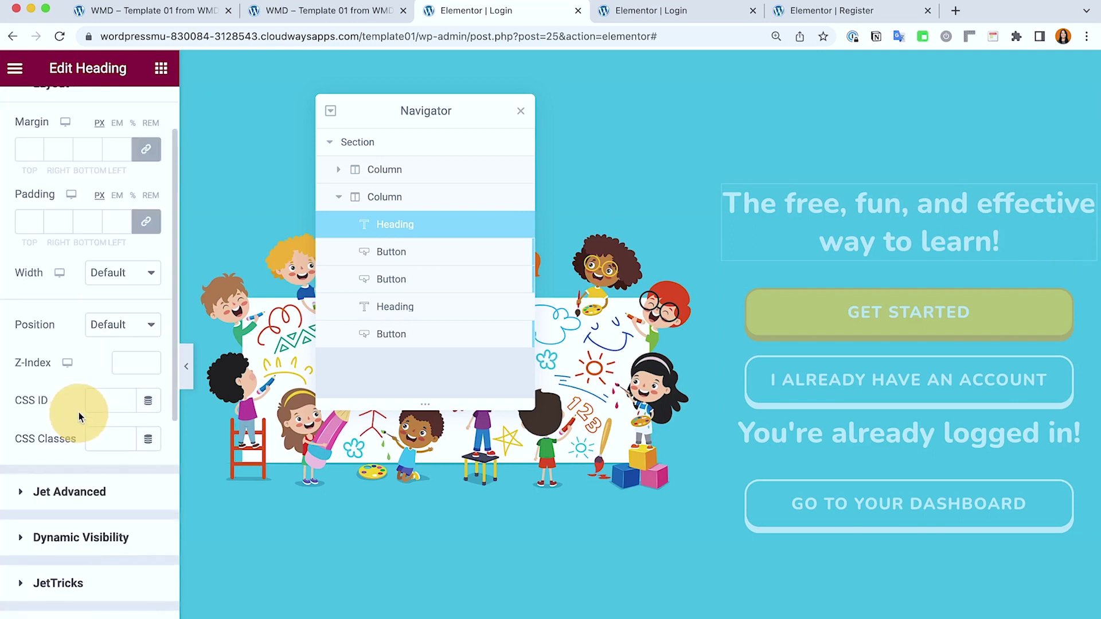
{"action": "left_click", "coordinate": [109, 538]}
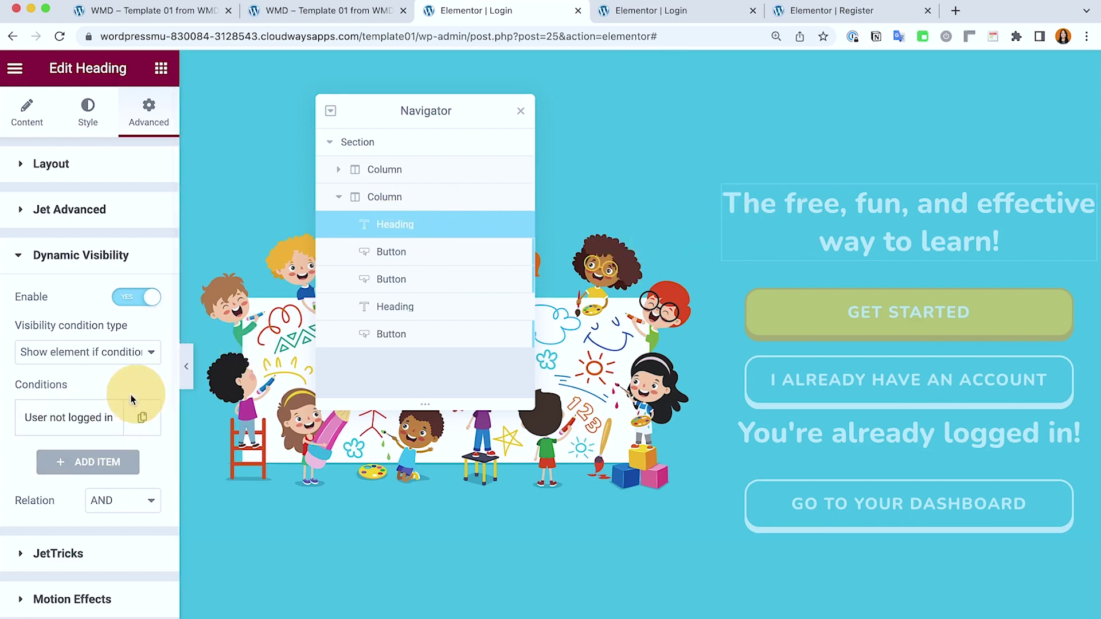
{"action": "left_click", "coordinate": [58, 424]}
{"action": "left_click", "coordinate": [60, 425]}
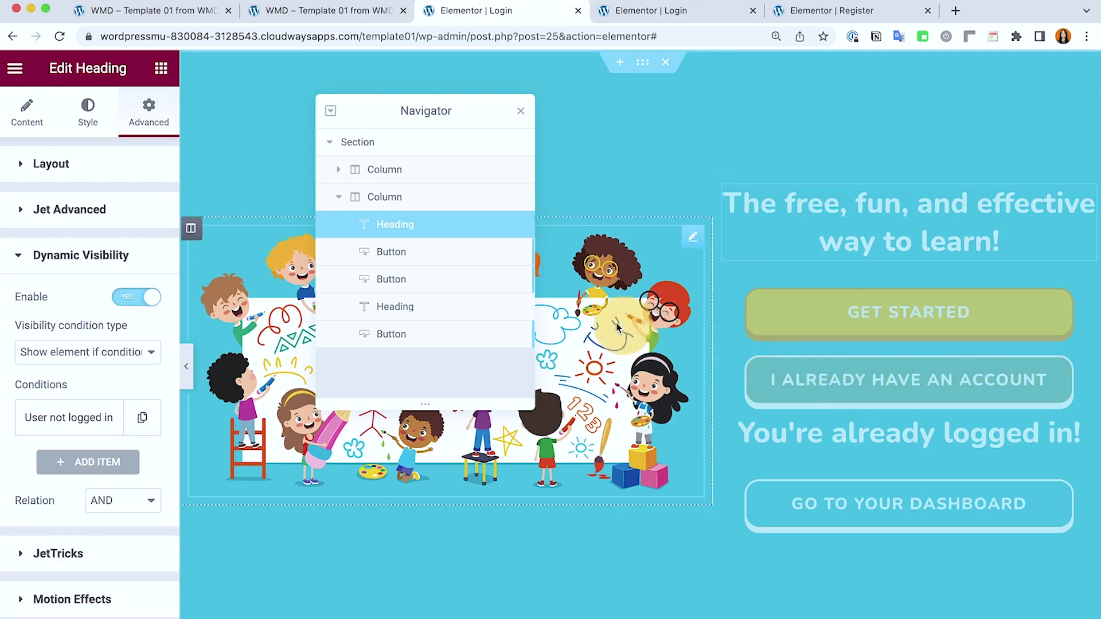
Step: Set the GET STARTED button's Link Popup tag to Open Popup with the Register template
{"action": "left_click", "coordinate": [438, 253]}
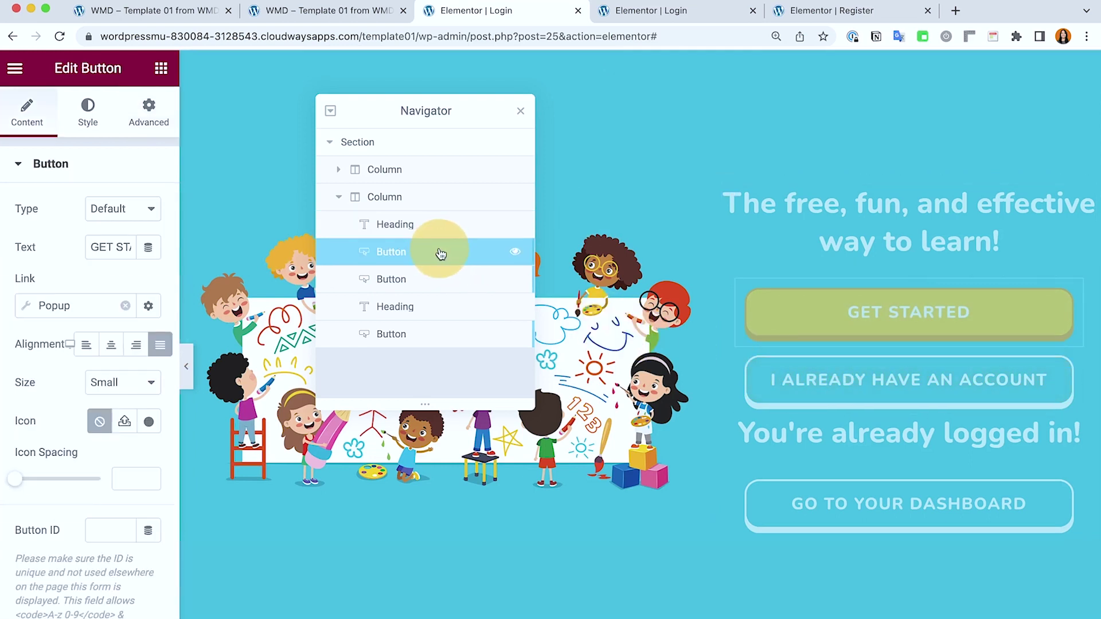
{"action": "left_click", "coordinate": [431, 224]}
{"action": "left_click", "coordinate": [425, 257]}
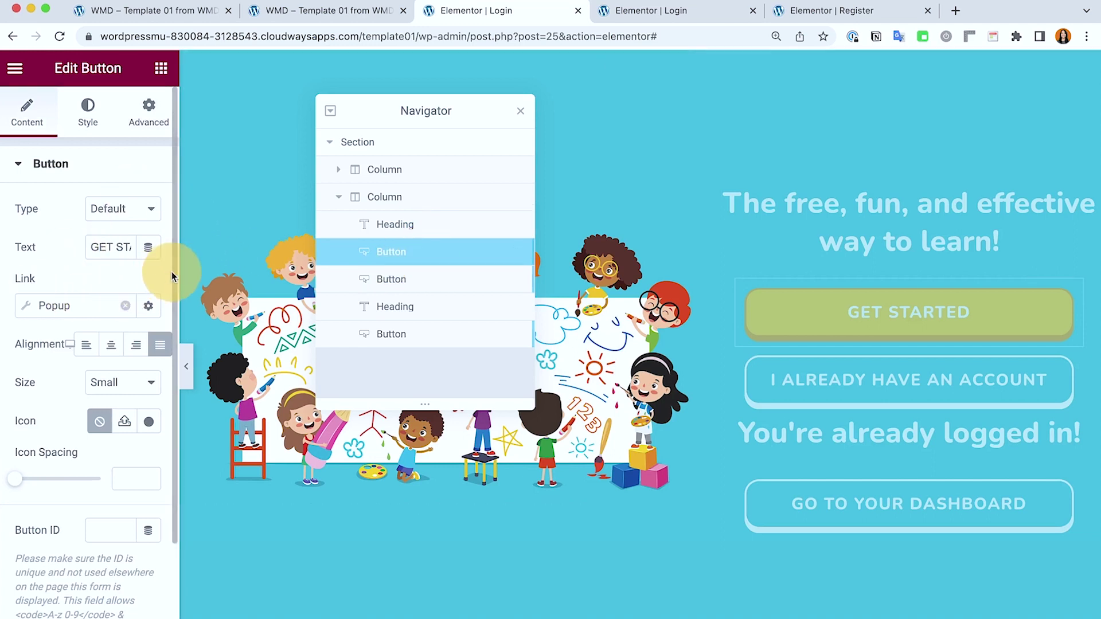
{"action": "left_click_drag", "start_coordinate": [178, 272], "coordinate": [273, 283]}
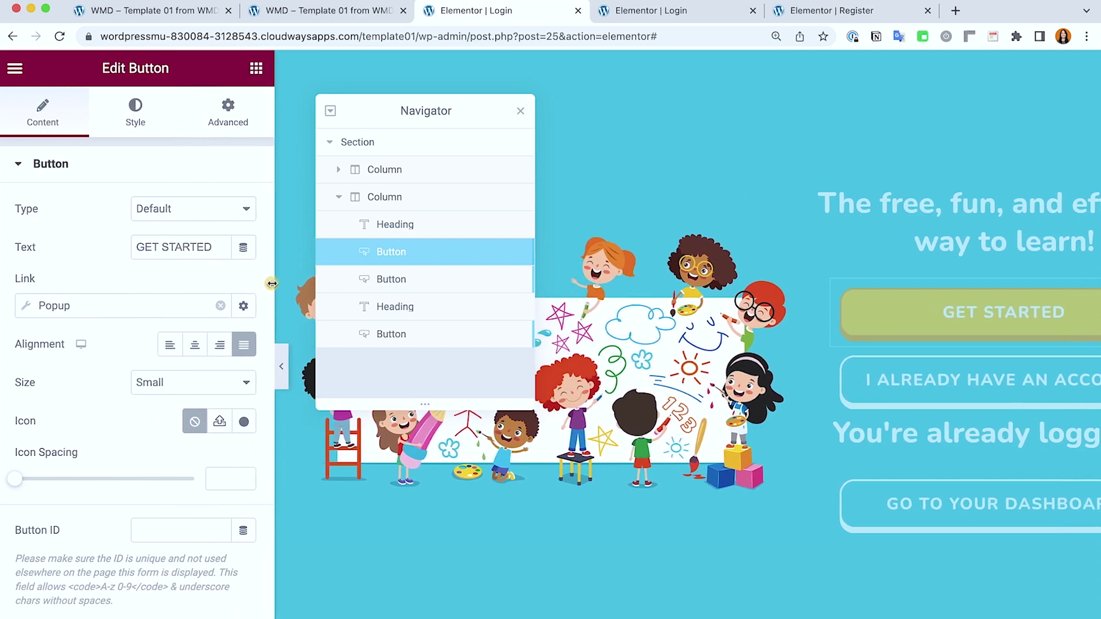
{"action": "left_click", "coordinate": [28, 306]}
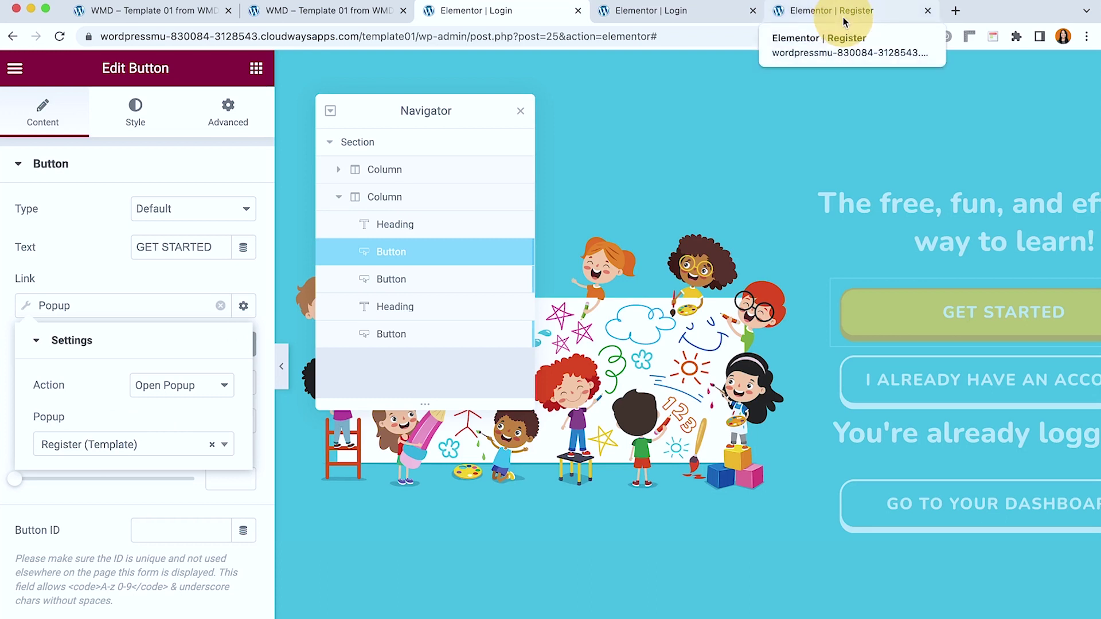
{"action": "left_click", "coordinate": [256, 69]}
Step: Add a temporary Click here button with a Popup link tag, then delete it
{"action": "left_click_drag", "start_coordinate": [210, 476], "coordinate": [915, 297]}
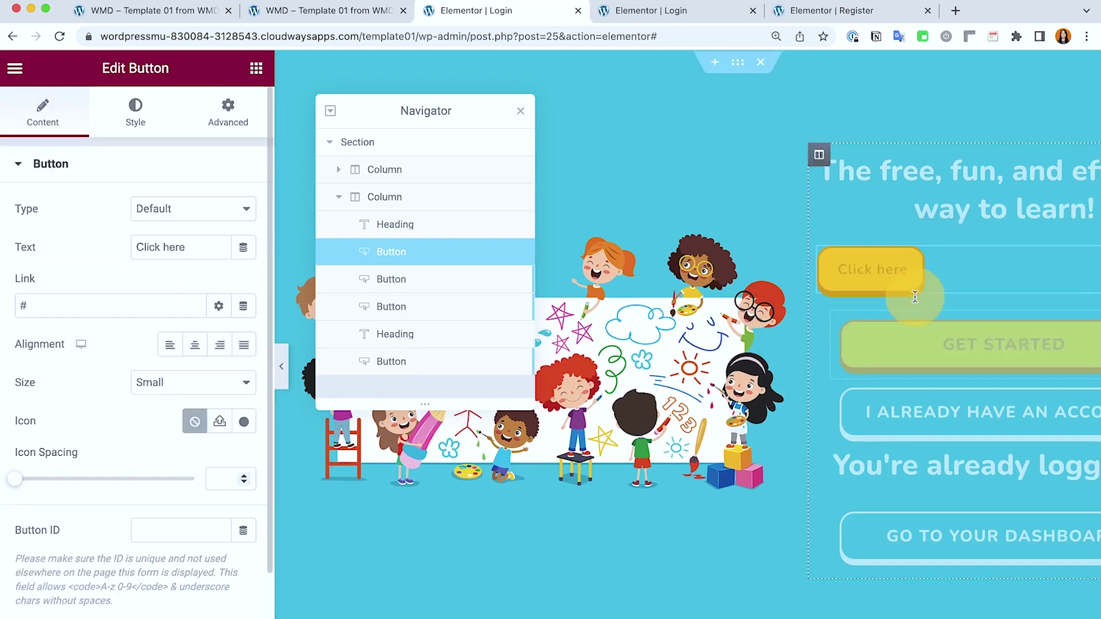
{"action": "left_click", "coordinate": [245, 308]}
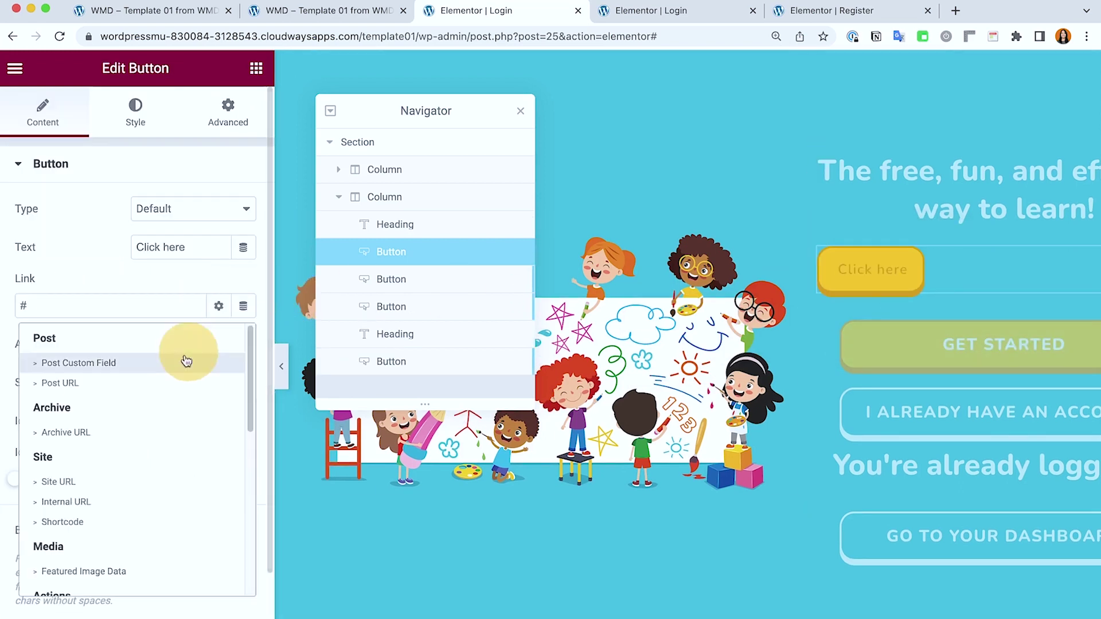
{"action": "scroll", "coordinate": [170, 408], "scroll_direction": "down", "scroll_amount": 5}
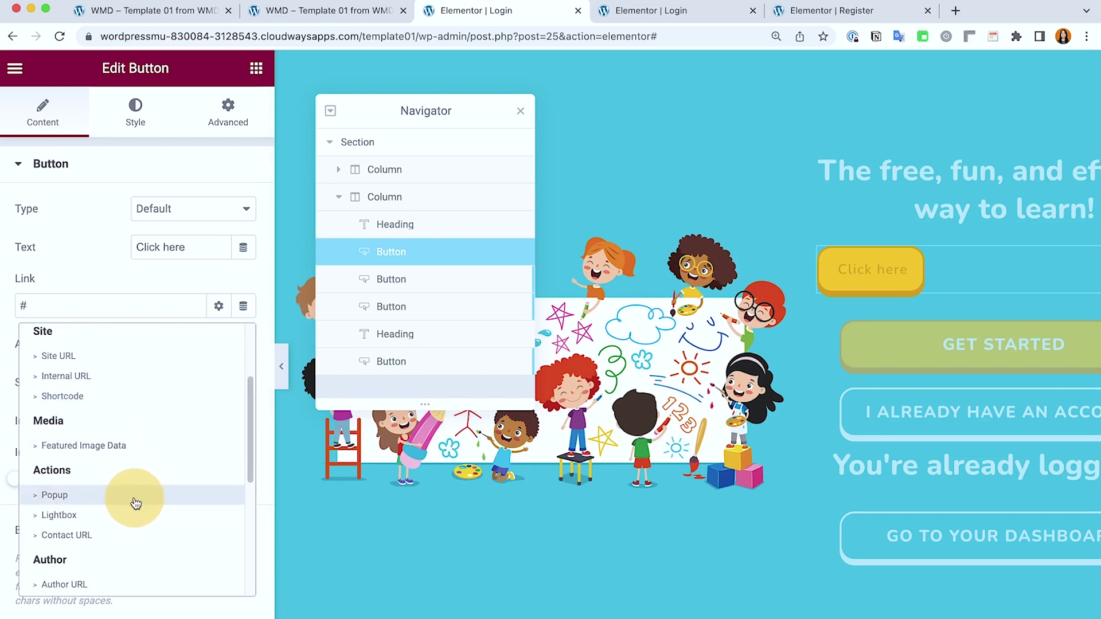
{"action": "left_click", "coordinate": [54, 496]}
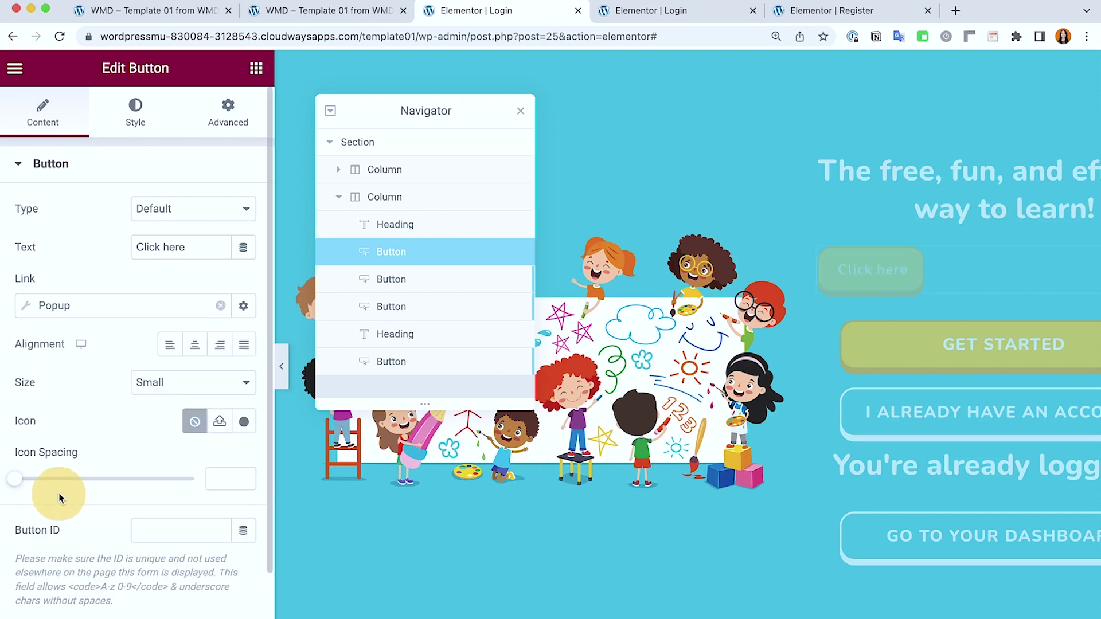
{"action": "left_click", "coordinate": [29, 308]}
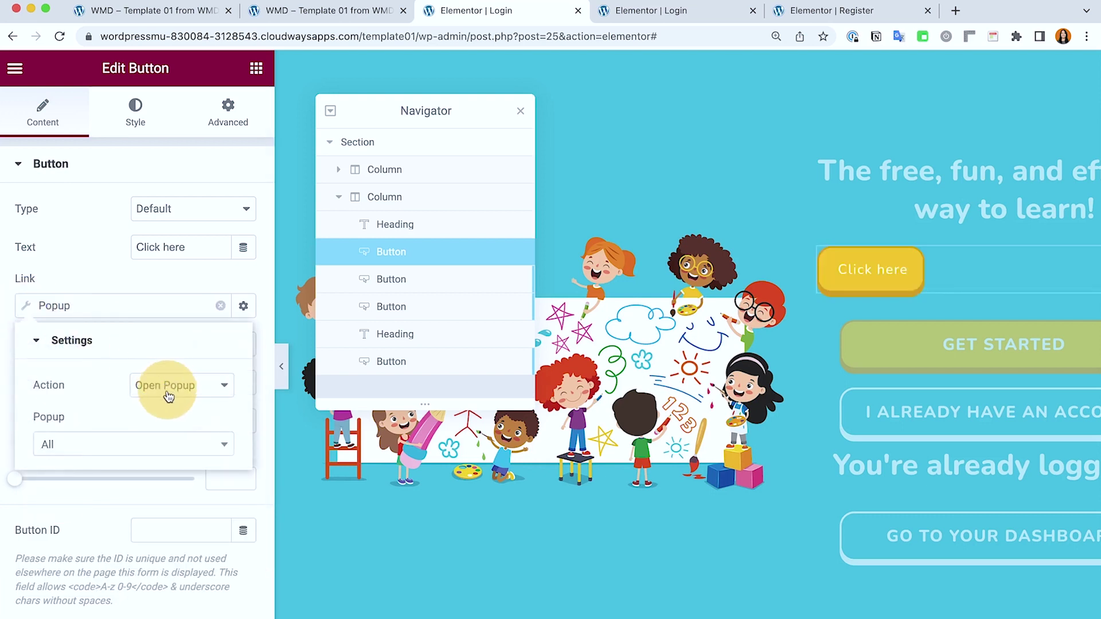
{"action": "left_click", "coordinate": [135, 445]}
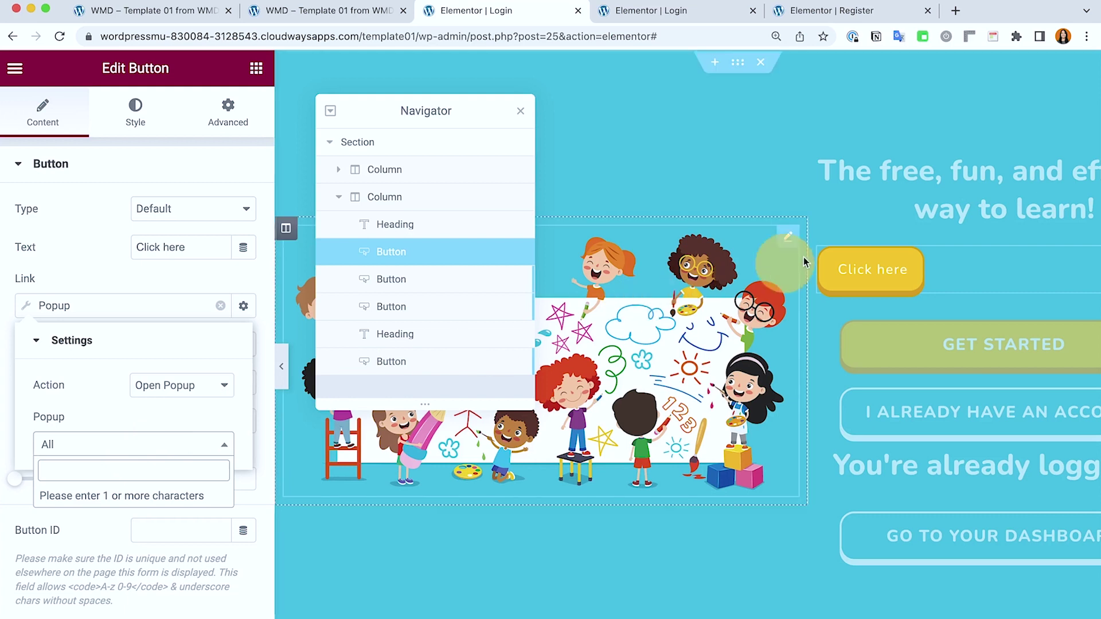
{"action": "right_click", "coordinate": [952, 265]}
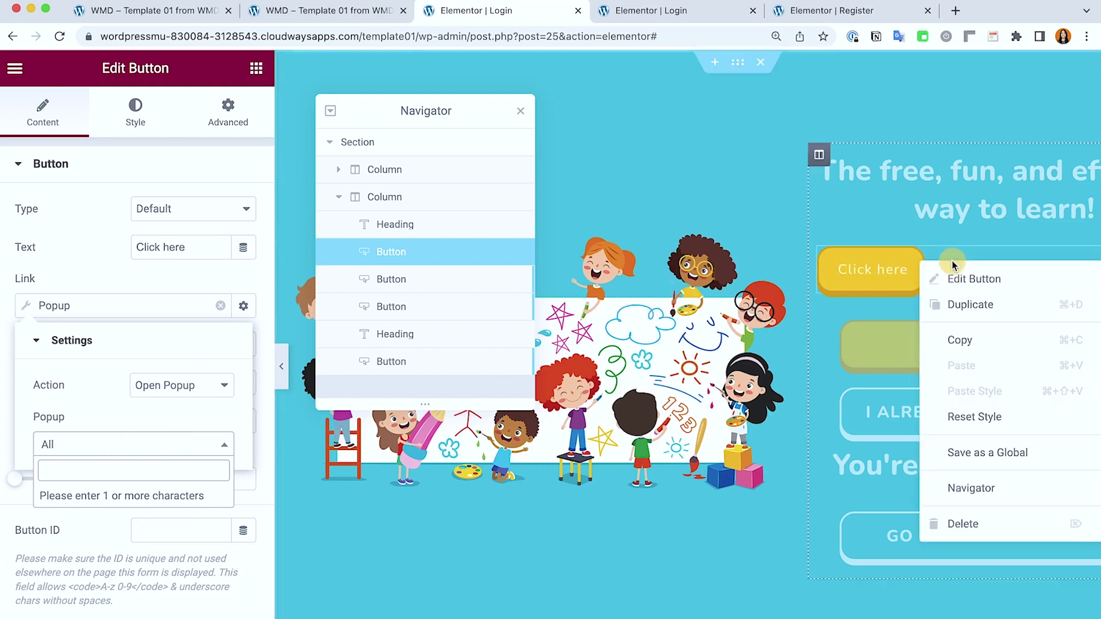
{"action": "left_click", "coordinate": [954, 520]}
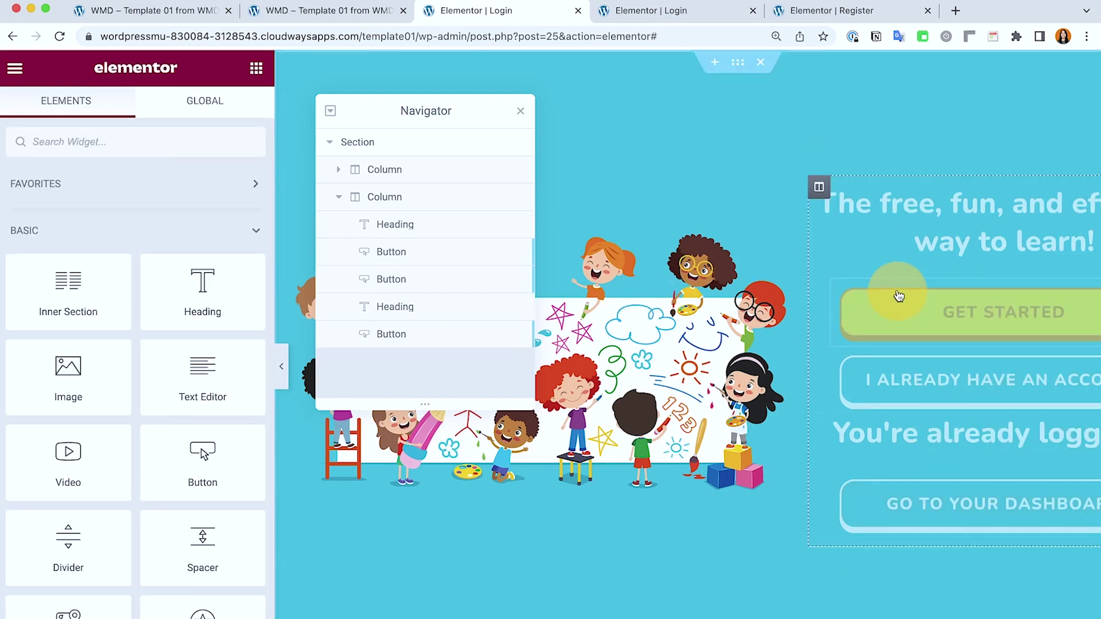
Step: Go from the live landing page to the WordPress dashboard
{"action": "left_click", "coordinate": [266, 9]}
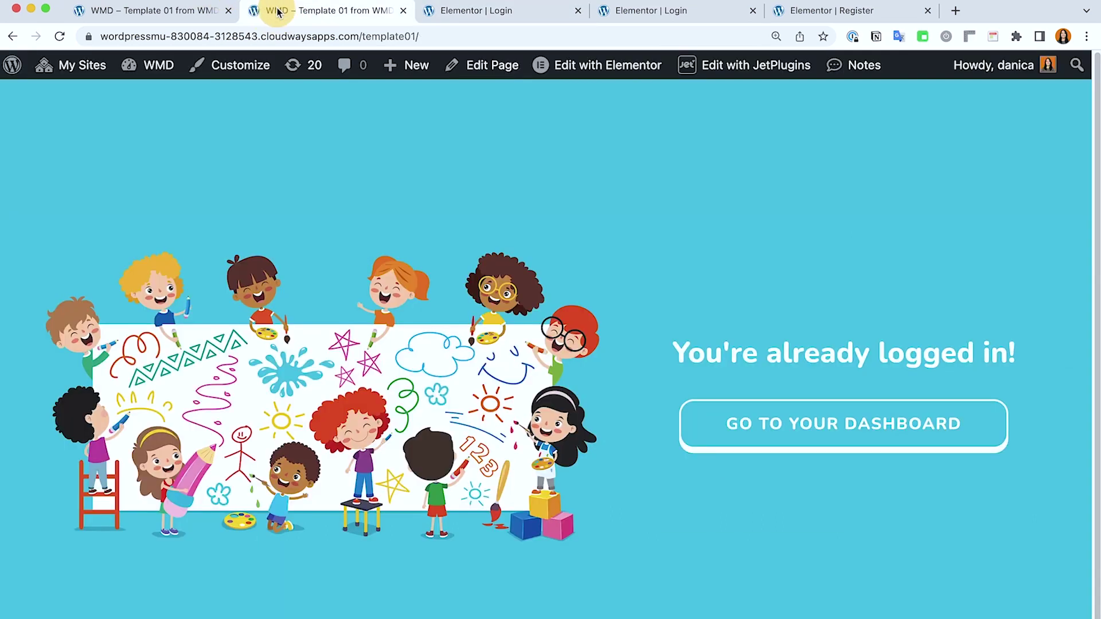
{"action": "left_click", "coordinate": [121, 12]}
{"action": "left_click", "coordinate": [356, 14]}
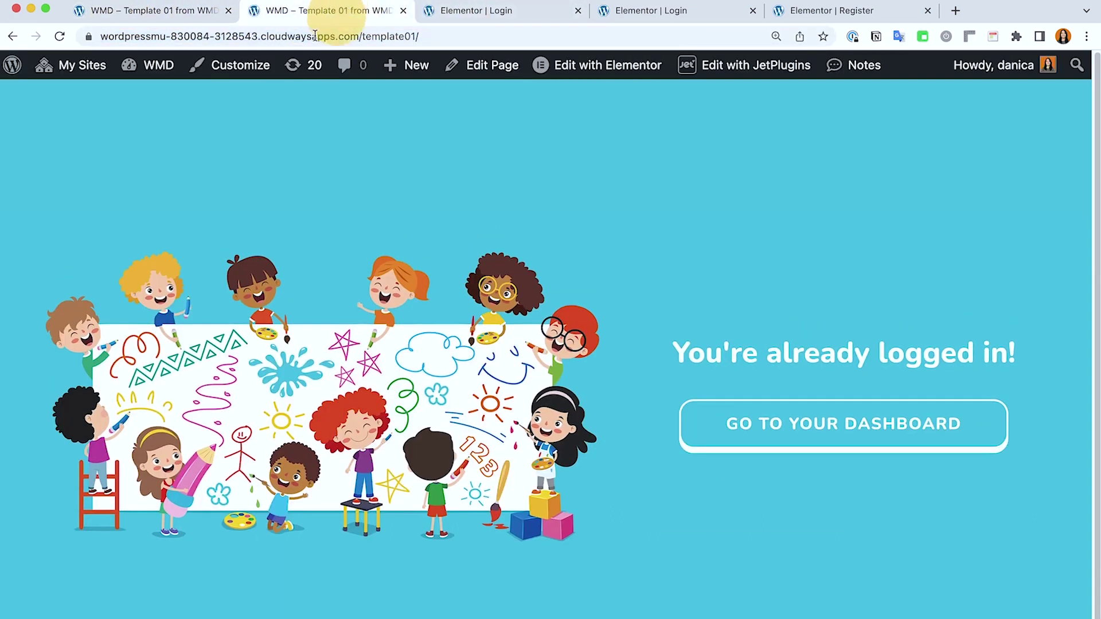
{"action": "left_click", "coordinate": [169, 95]}
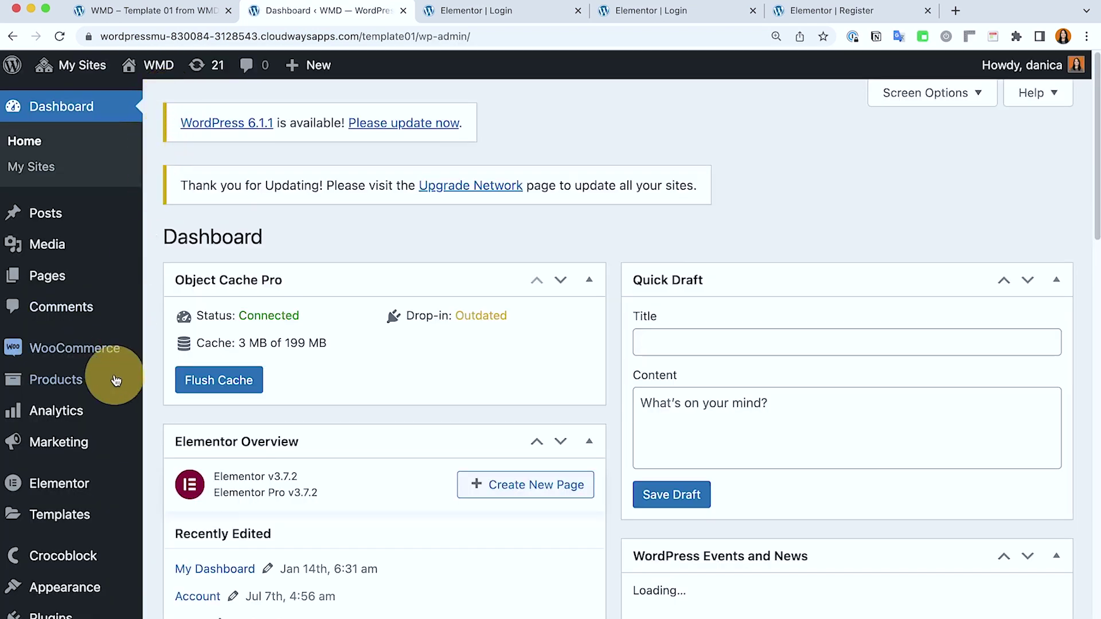
Step: Browse Templates > Popups to find the Register and Login popups, then return to the editor
{"action": "mouse_move", "coordinate": [97, 492]}
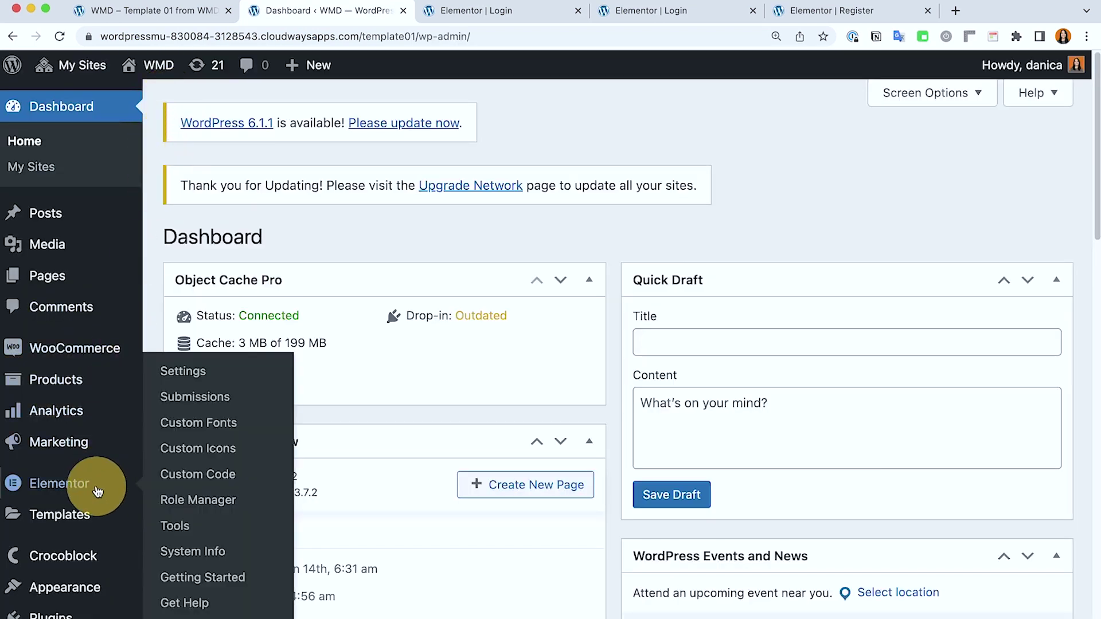
{"action": "mouse_move", "coordinate": [99, 520]}
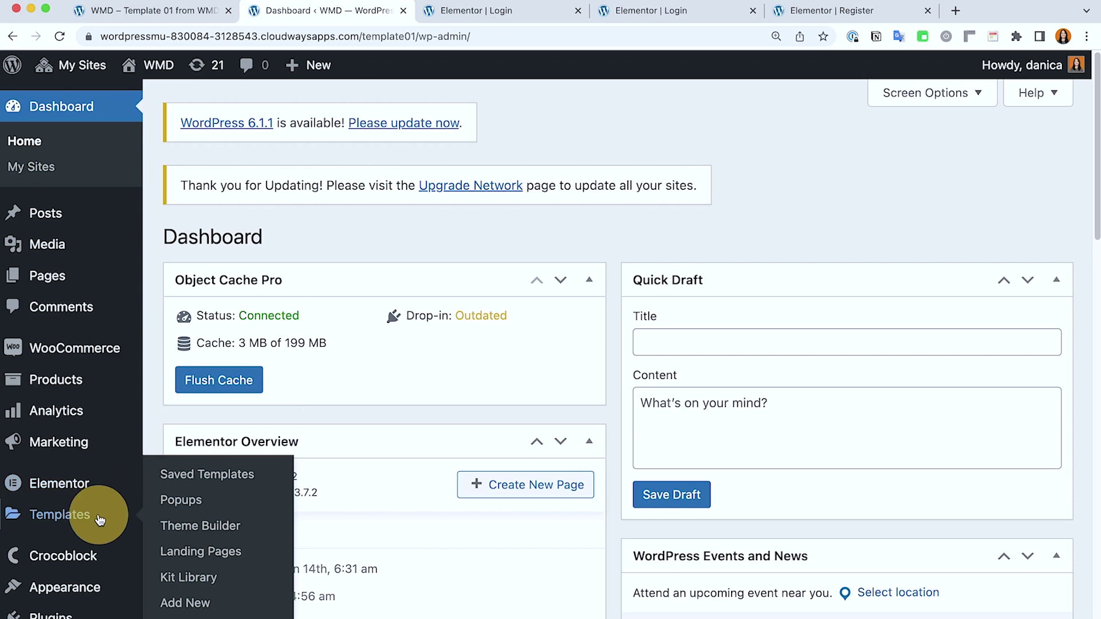
{"action": "left_click", "coordinate": [194, 500]}
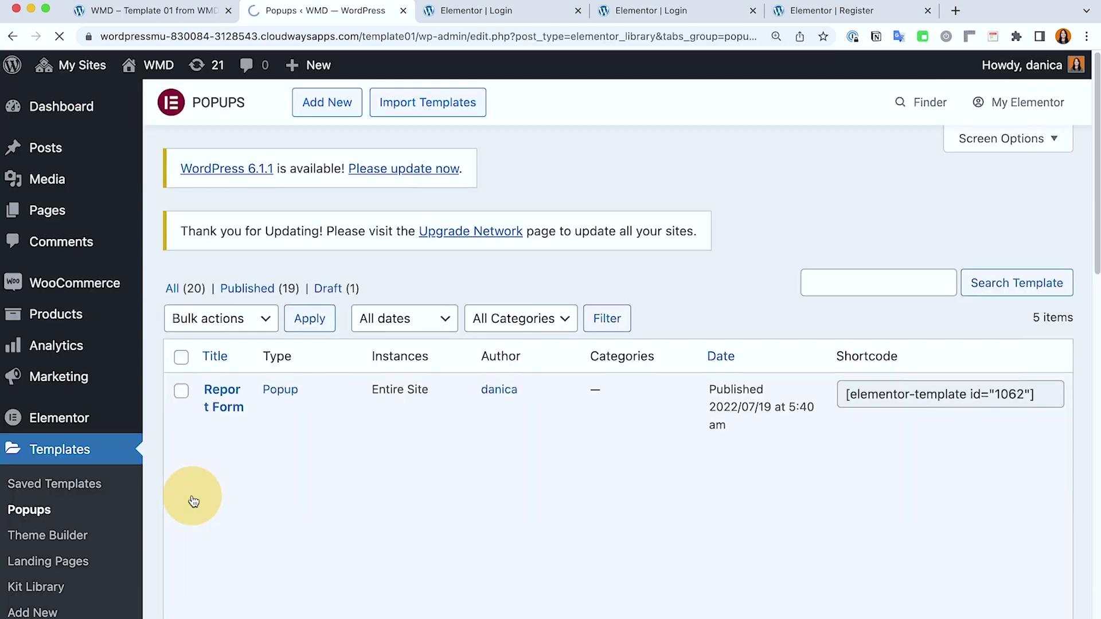
{"action": "scroll", "coordinate": [401, 355], "scroll_direction": "down", "scroll_amount": 3}
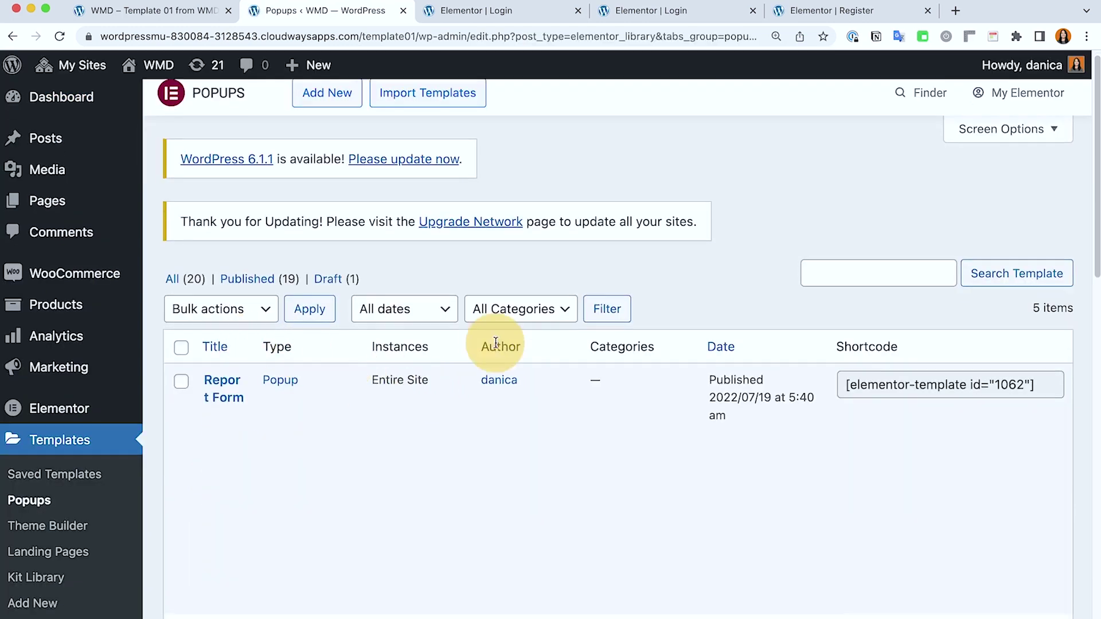
{"action": "scroll", "coordinate": [287, 352], "scroll_direction": "down", "scroll_amount": 2}
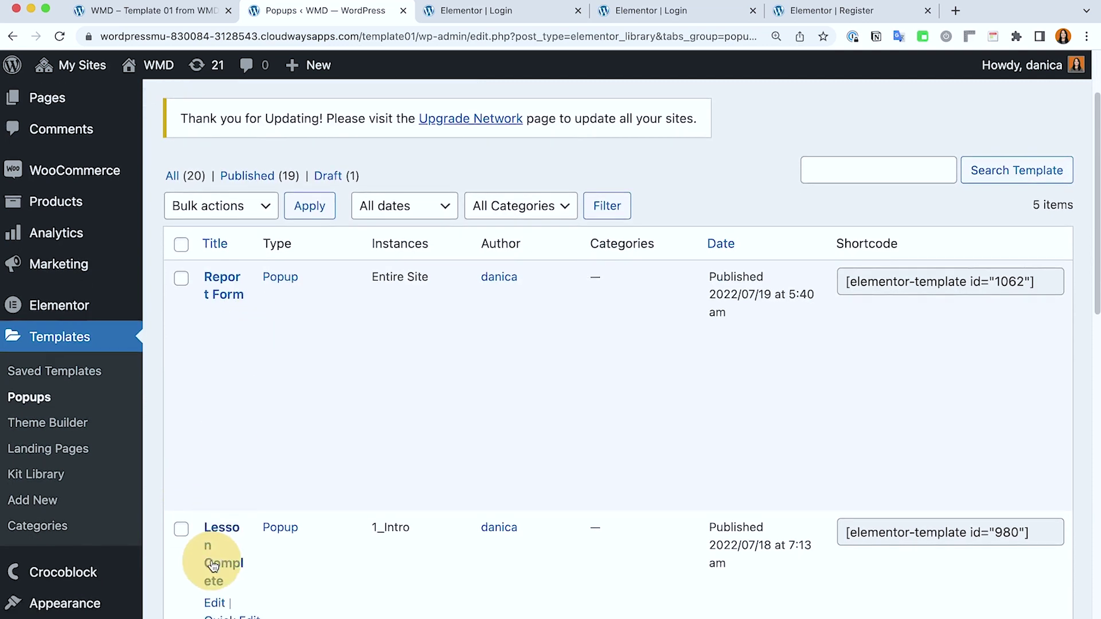
{"action": "scroll", "coordinate": [201, 319], "scroll_direction": "down", "scroll_amount": 10}
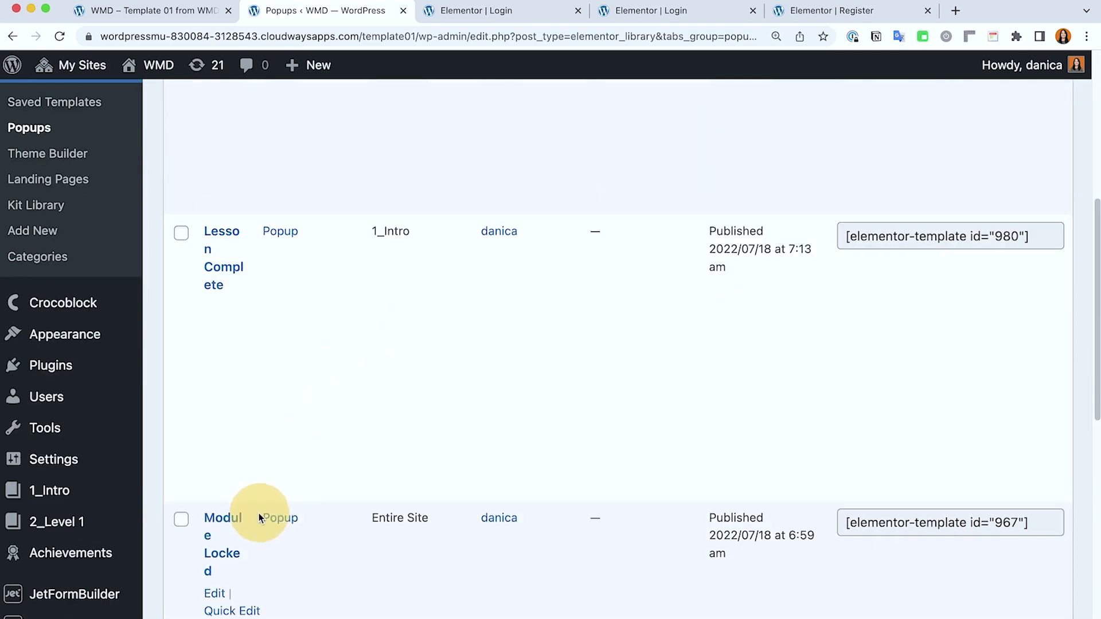
{"action": "scroll", "coordinate": [251, 333], "scroll_direction": "down", "scroll_amount": 18}
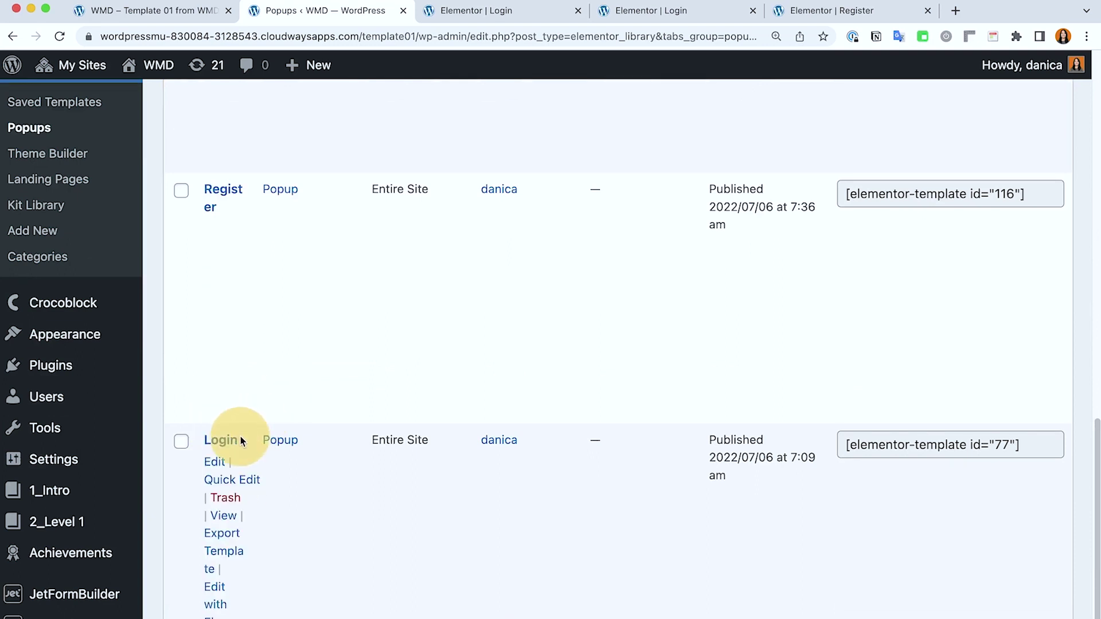
{"action": "left_click", "coordinate": [504, 11]}
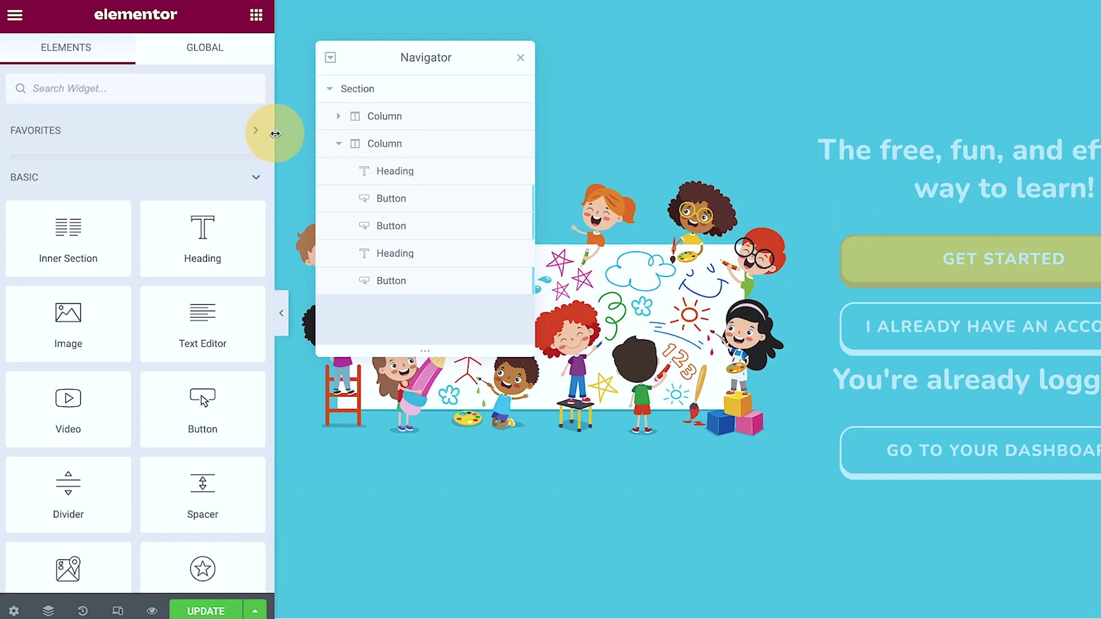
Step: Confirm the 'You're already logged in!' heading's Dynamic Visibility uses the User logged in condition
{"action": "left_click_drag", "start_coordinate": [275, 185], "coordinate": [233, 185]}
{"action": "left_click_drag", "start_coordinate": [234, 131], "coordinate": [194, 131]}
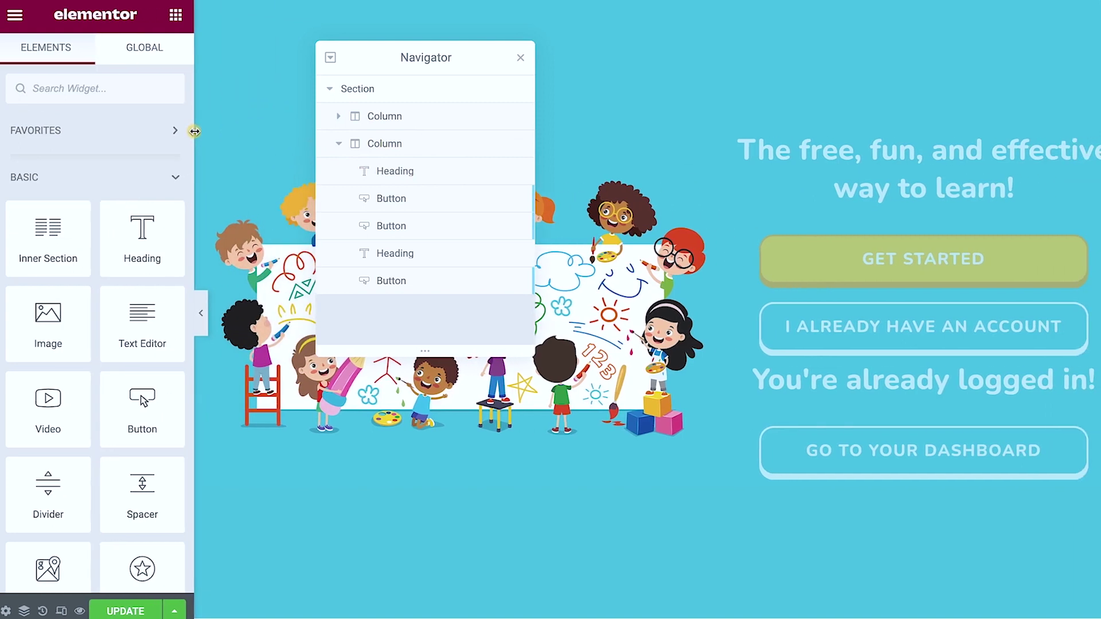
{"action": "left_click", "coordinate": [873, 381]}
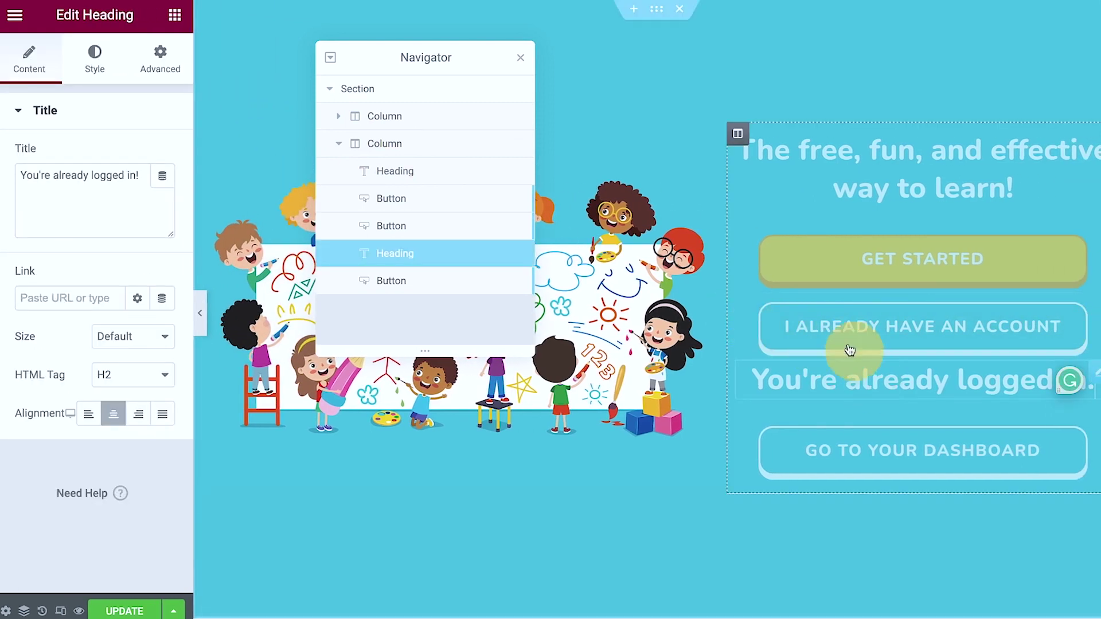
{"action": "left_click", "coordinate": [169, 56]}
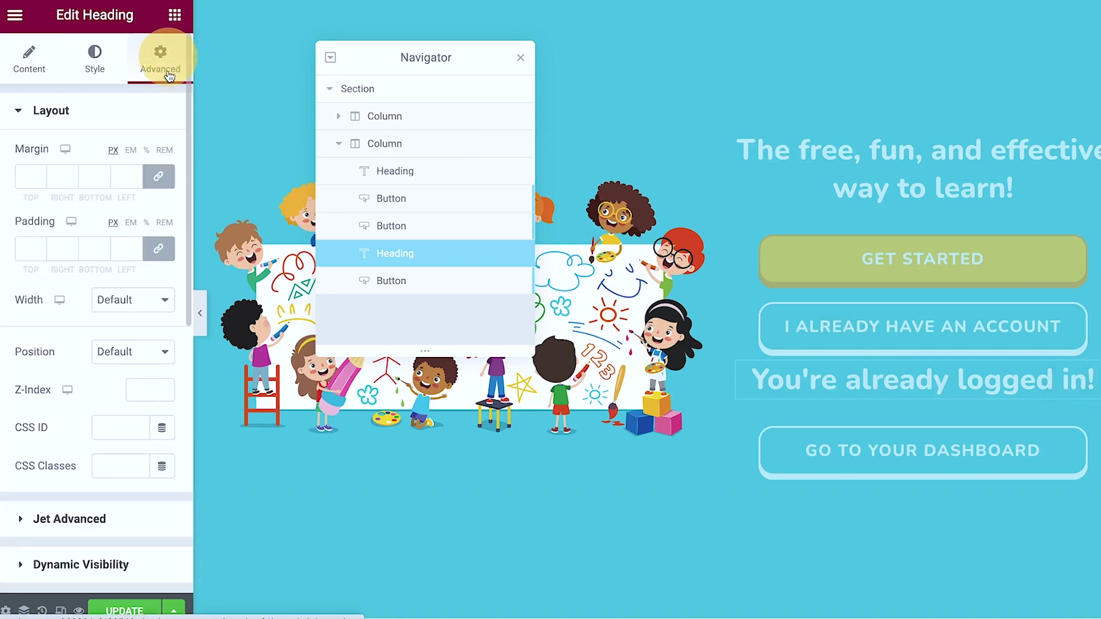
{"action": "left_click", "coordinate": [120, 568]}
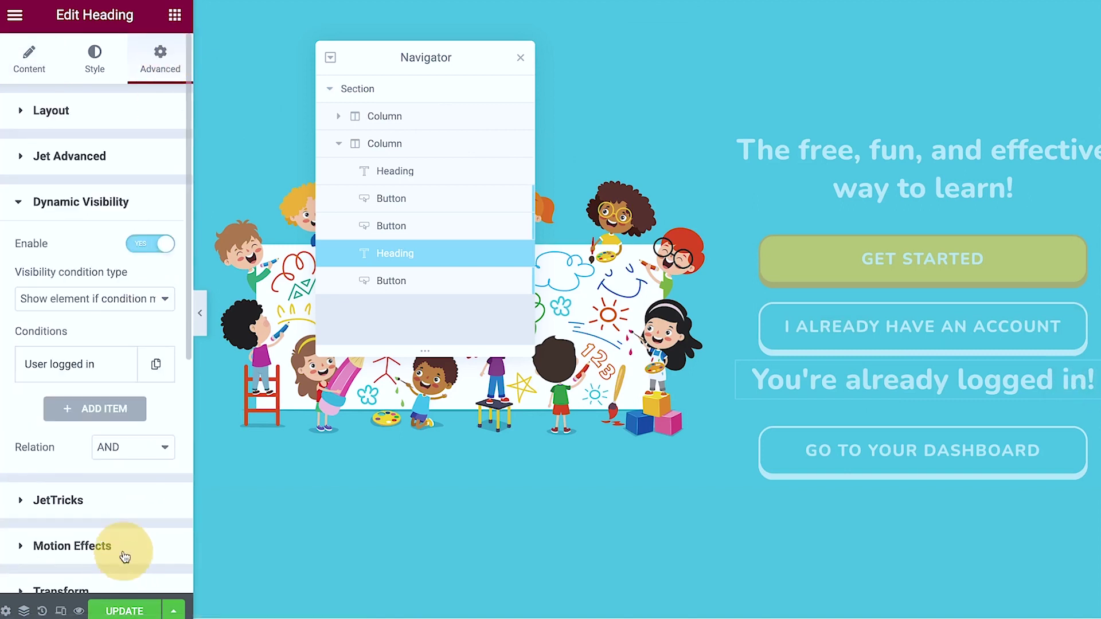
{"action": "left_click_drag", "start_coordinate": [196, 430], "coordinate": [245, 429]}
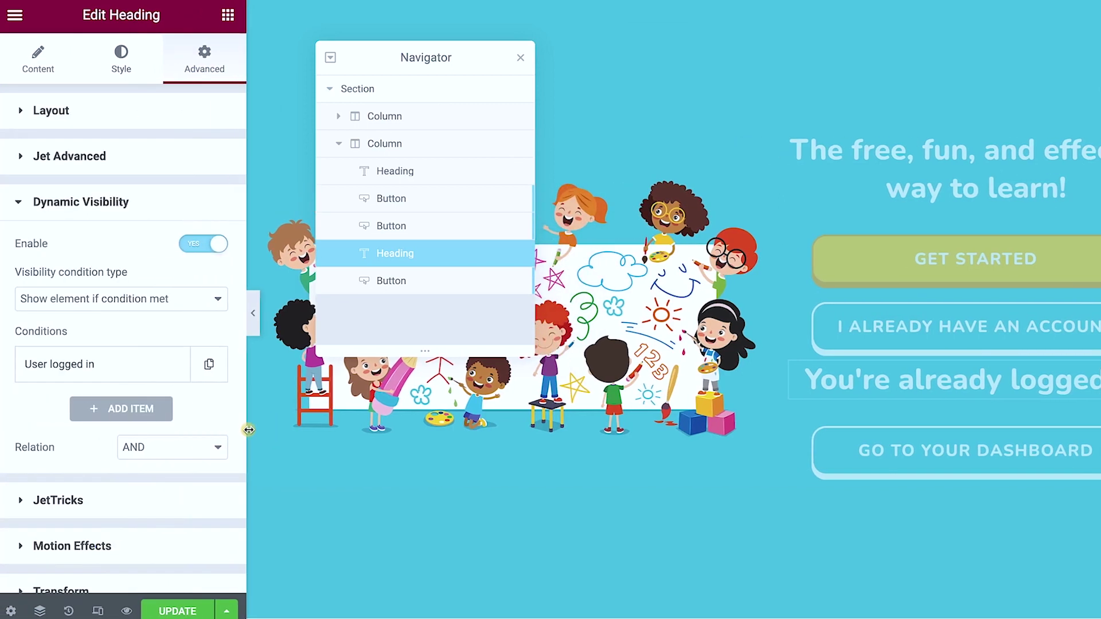
{"action": "left_click", "coordinate": [96, 371]}
{"action": "left_click", "coordinate": [97, 372]}
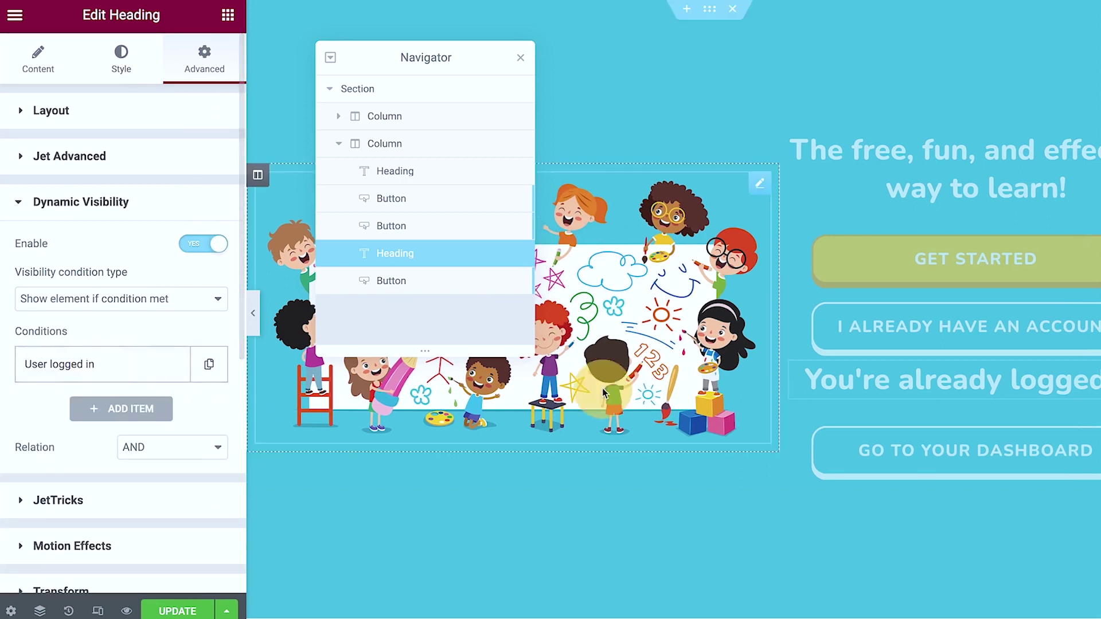
{"action": "left_click", "coordinate": [813, 429]}
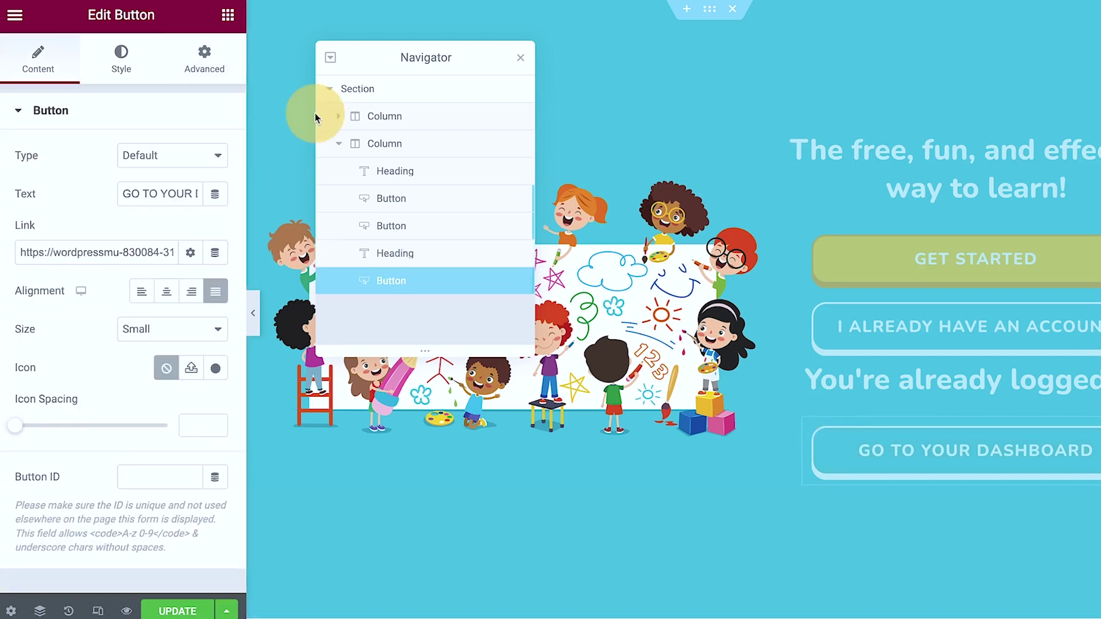
Step: Turn on Dynamic Visibility for the GO TO YOUR DASHBOARD button with the 'User logged in' condition
{"action": "left_click", "coordinate": [224, 83]}
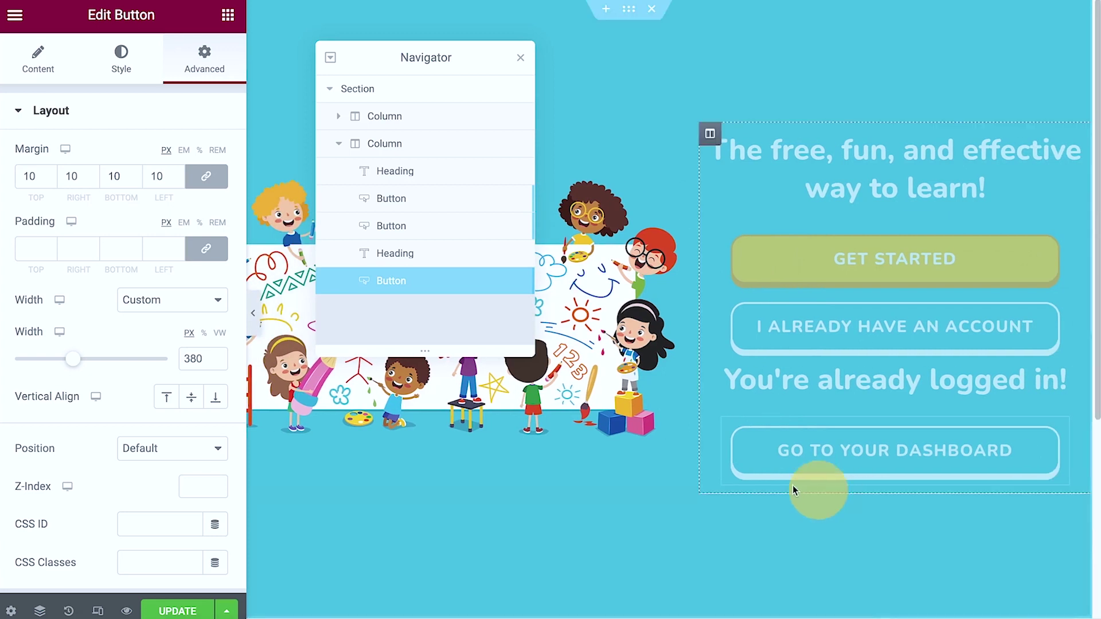
{"action": "scroll", "coordinate": [131, 348], "scroll_direction": "down", "scroll_amount": 10}
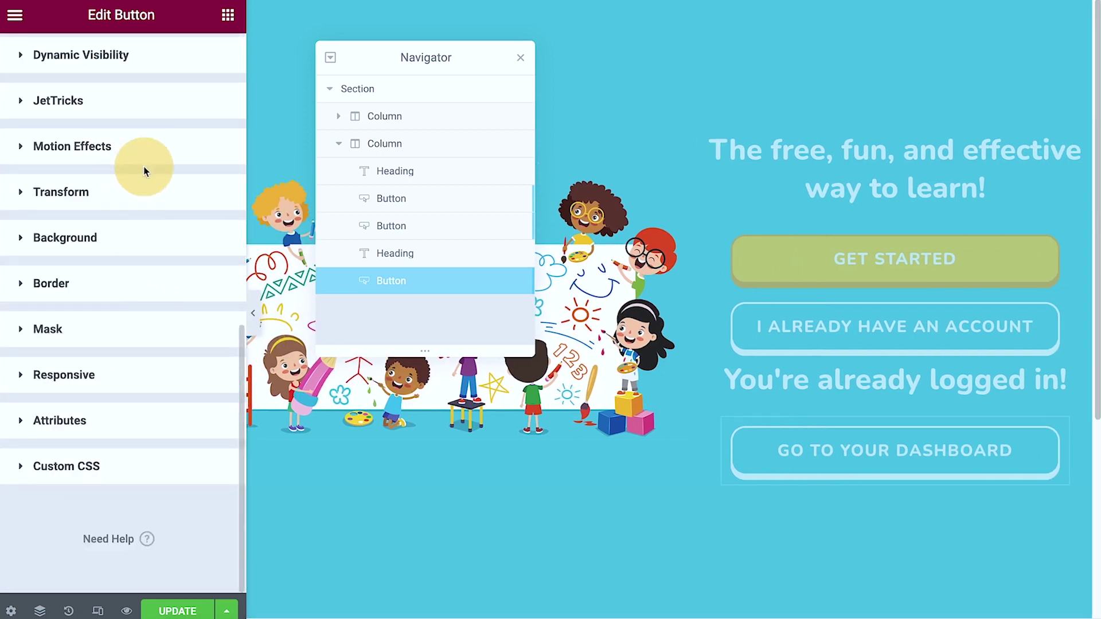
{"action": "left_click", "coordinate": [149, 70]}
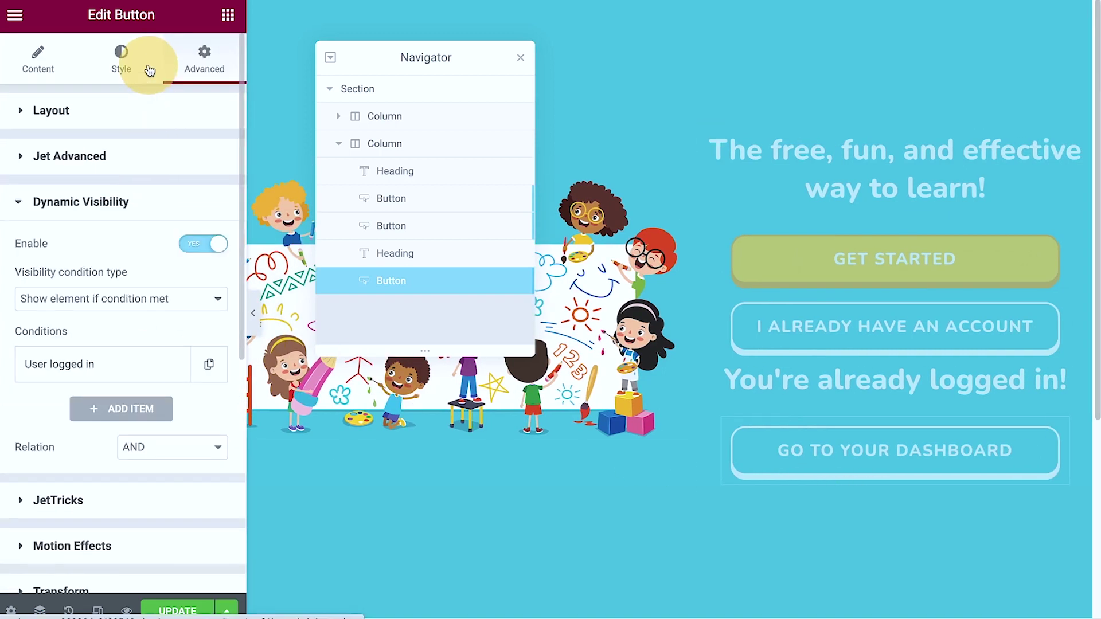
{"action": "left_click", "coordinate": [111, 364]}
{"action": "left_click", "coordinate": [111, 364]}
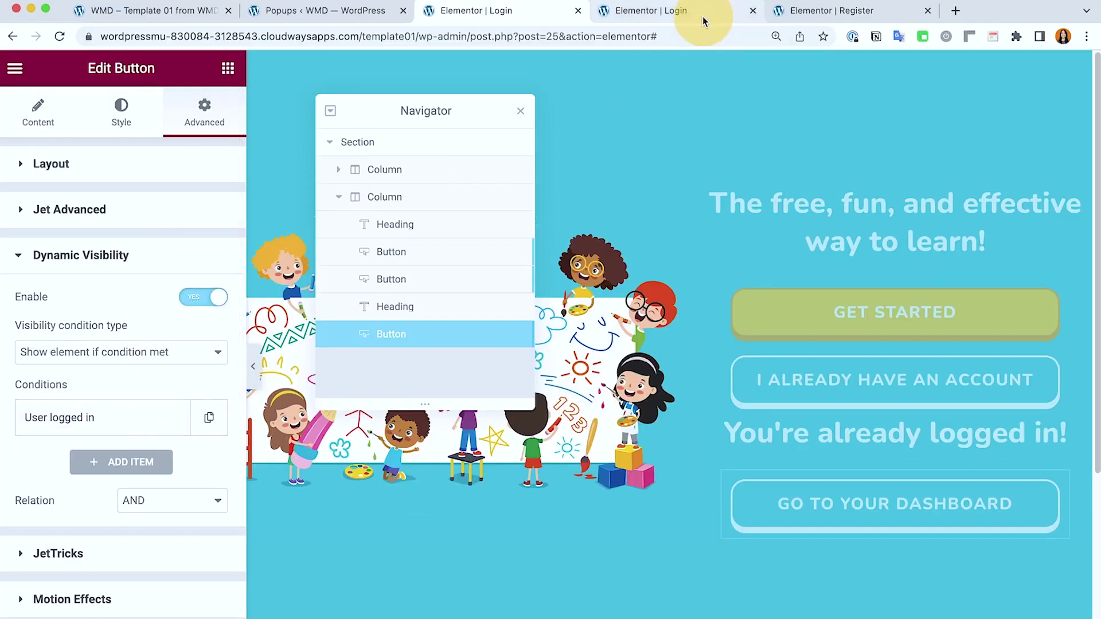
Step: Switch to the Login popup, preview it without the panel, and bring up its layout settings
{"action": "left_click", "coordinate": [699, 19]}
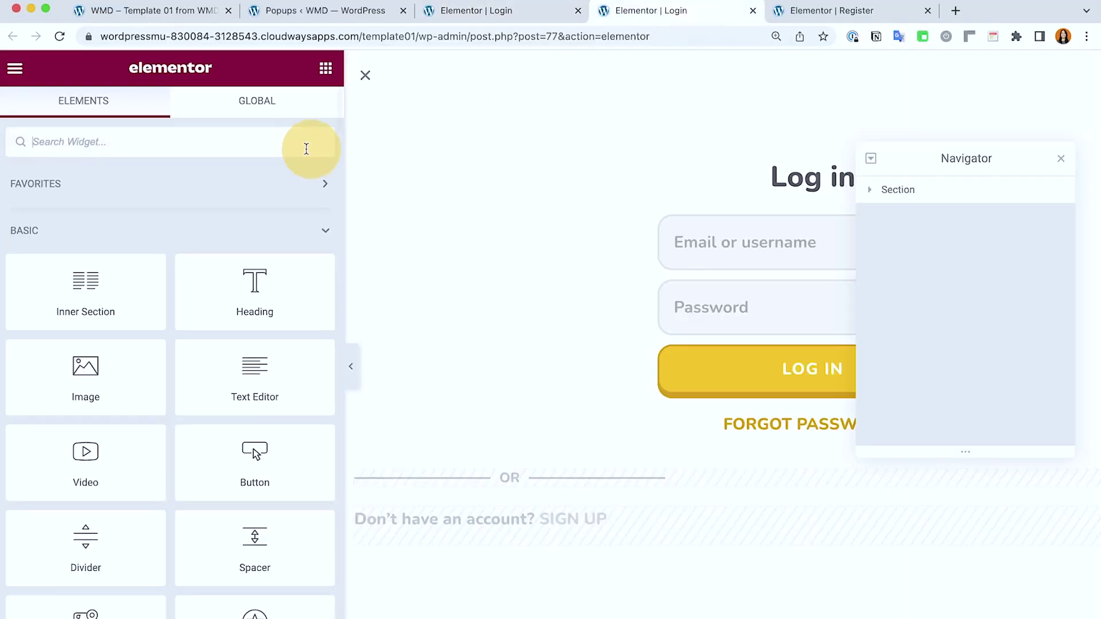
{"action": "left_click", "coordinate": [351, 366]}
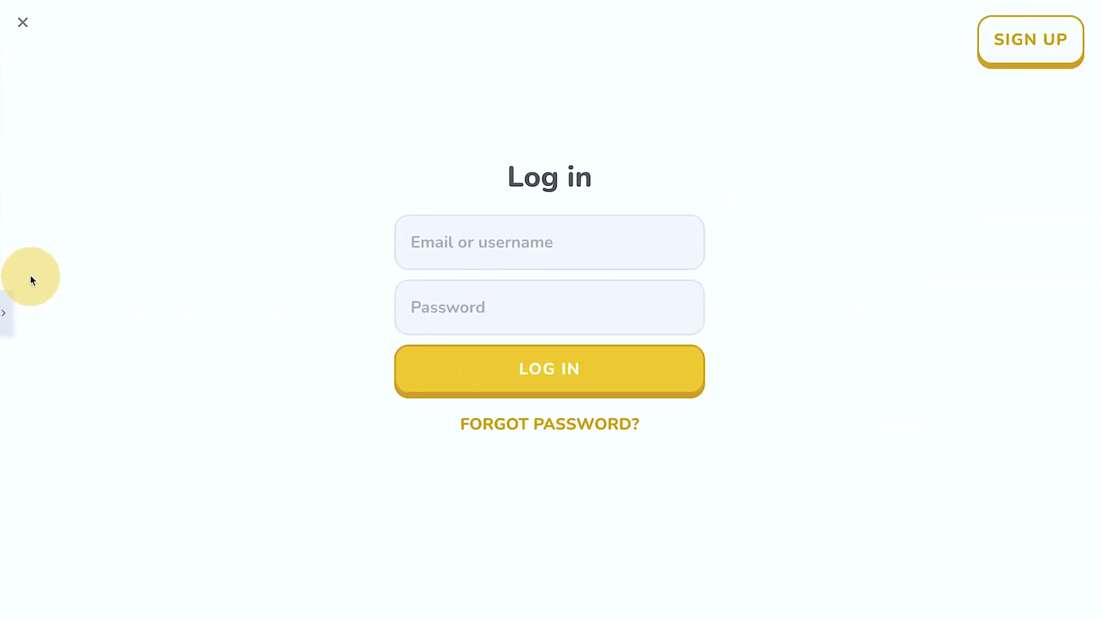
{"action": "left_click", "coordinate": [9, 303]}
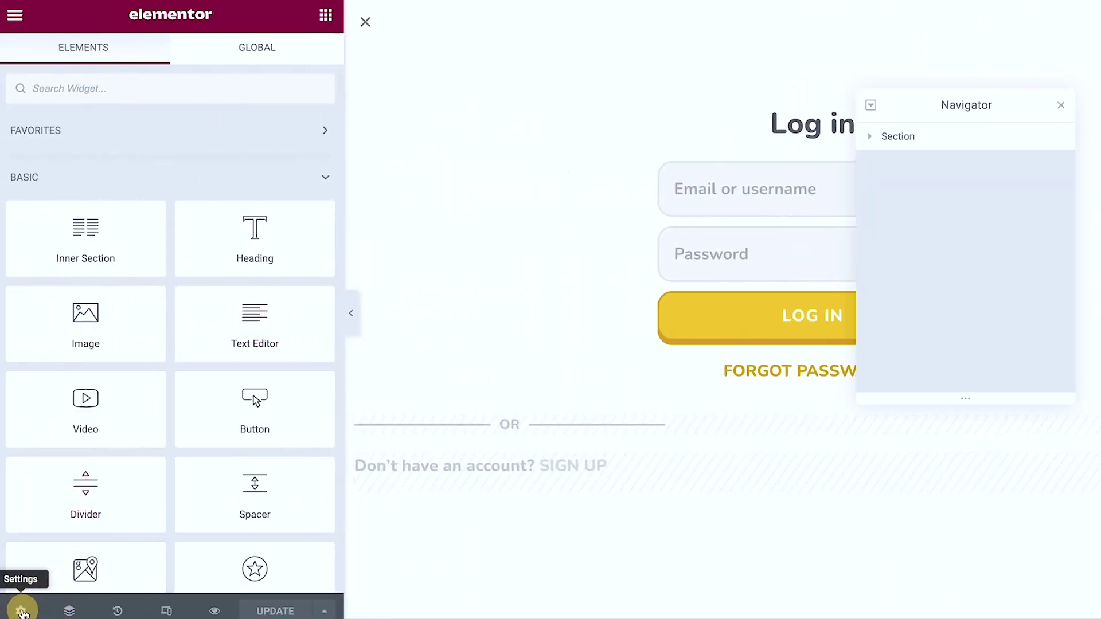
{"action": "left_click", "coordinate": [22, 609]}
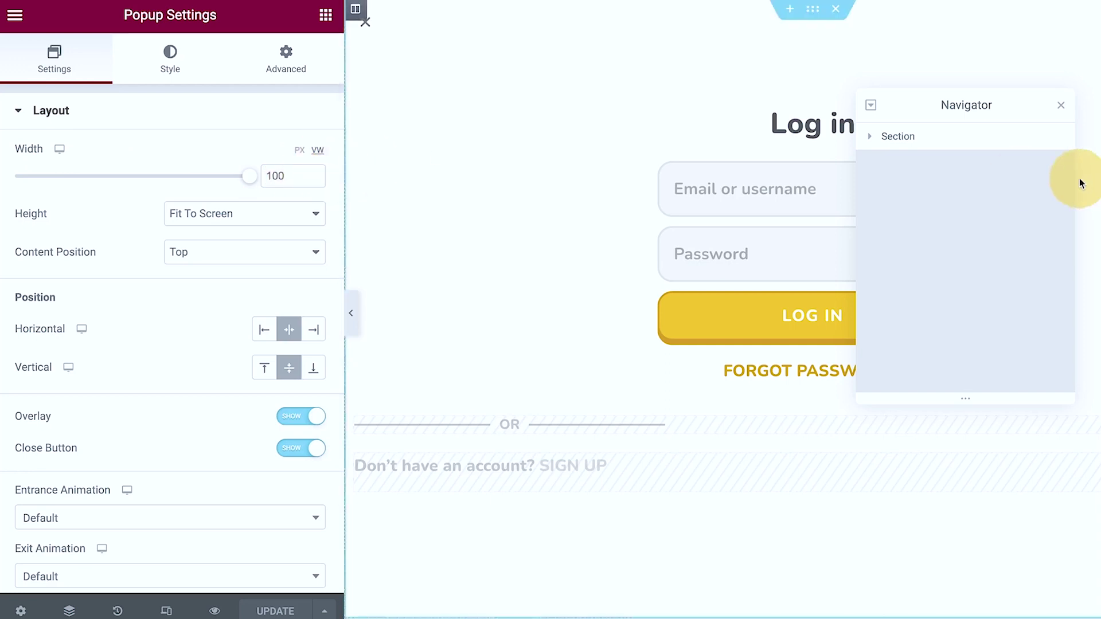
Step: Try a custom popup height of 100 vh, then set the height back to Fit To Screen
{"action": "left_click", "coordinate": [185, 215]}
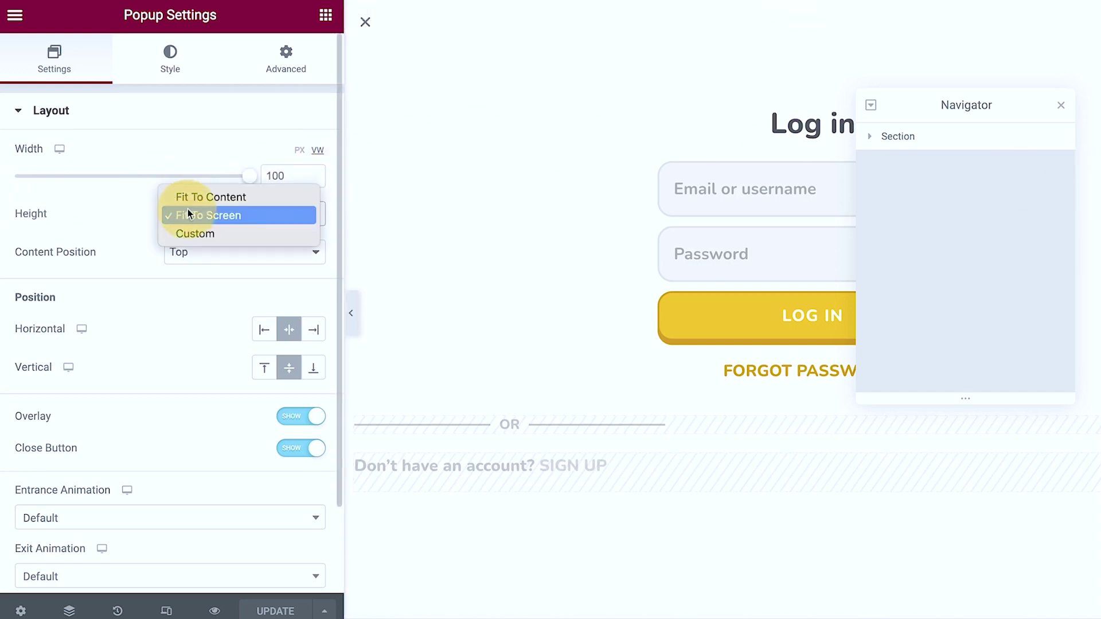
{"action": "left_click", "coordinate": [203, 232]}
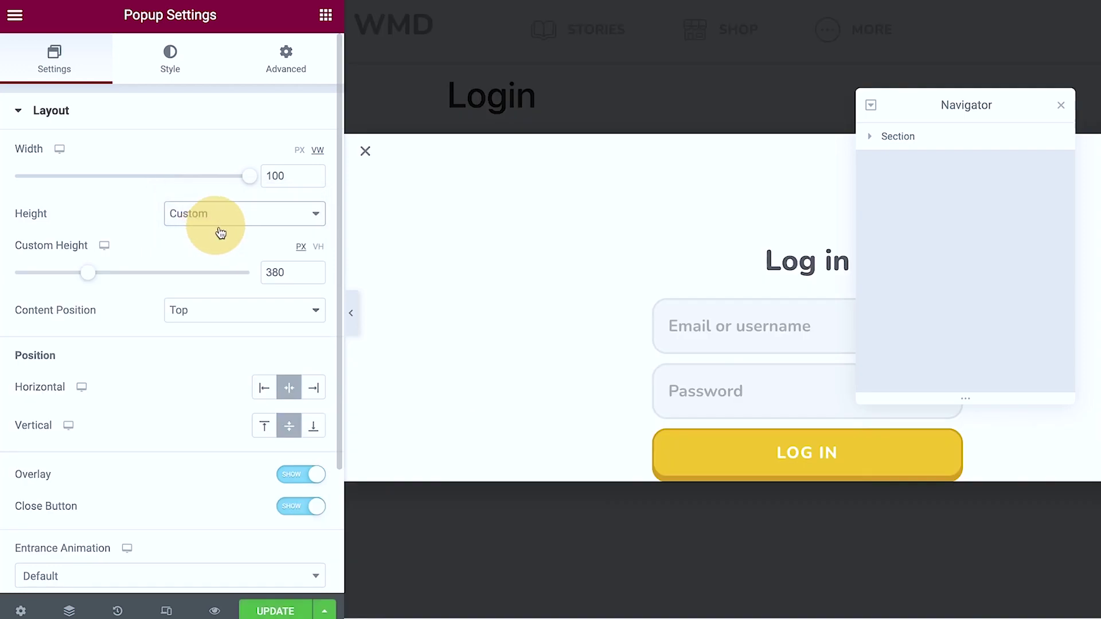
{"action": "left_click", "coordinate": [318, 246]}
{"action": "double_click", "coordinate": [278, 272]}
{"action": "type", "text": "10"}
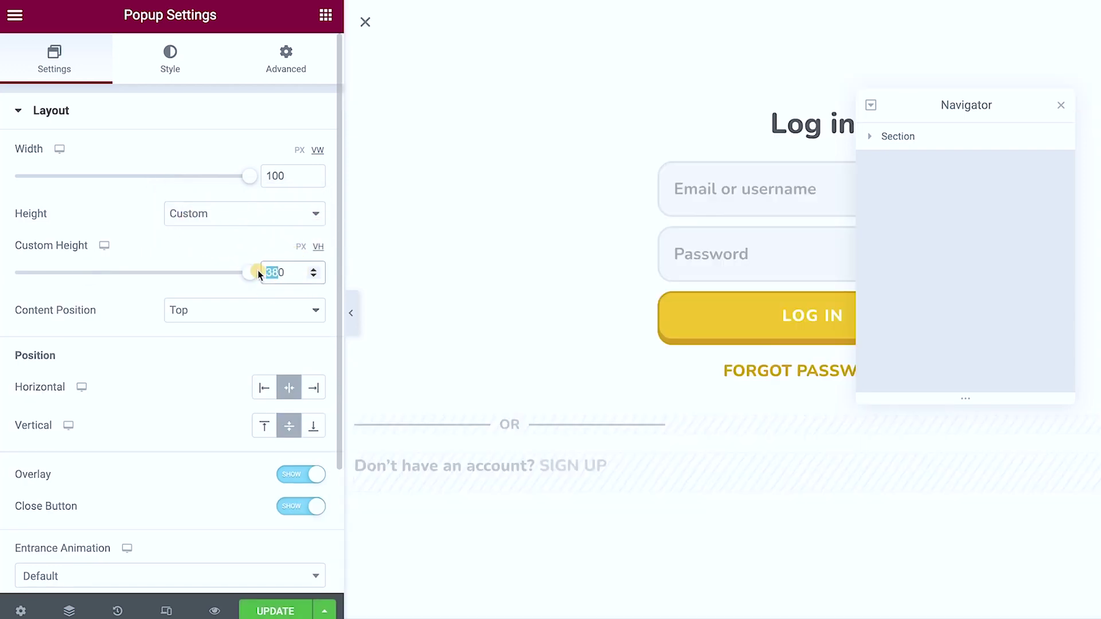
{"action": "type", "text": "0"}
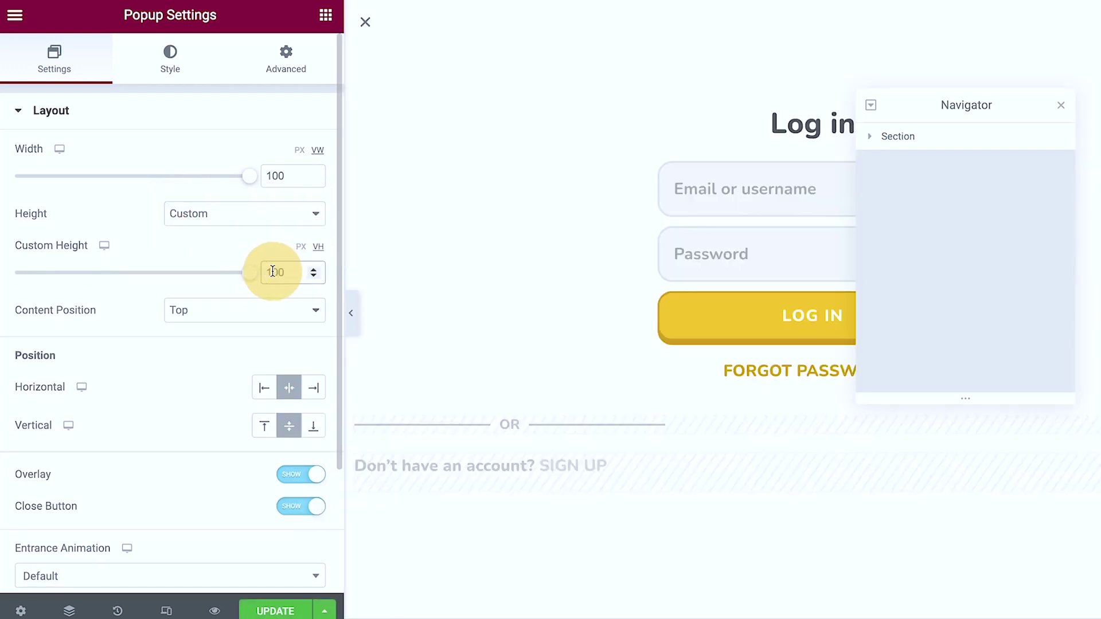
{"action": "left_click", "coordinate": [230, 218]}
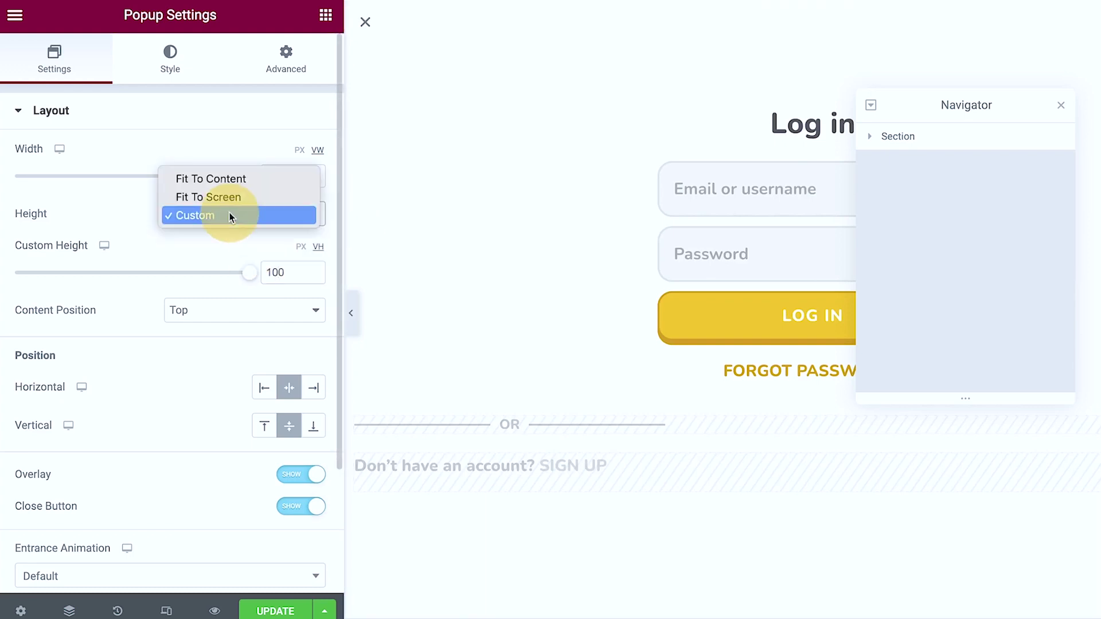
{"action": "left_click", "coordinate": [227, 195]}
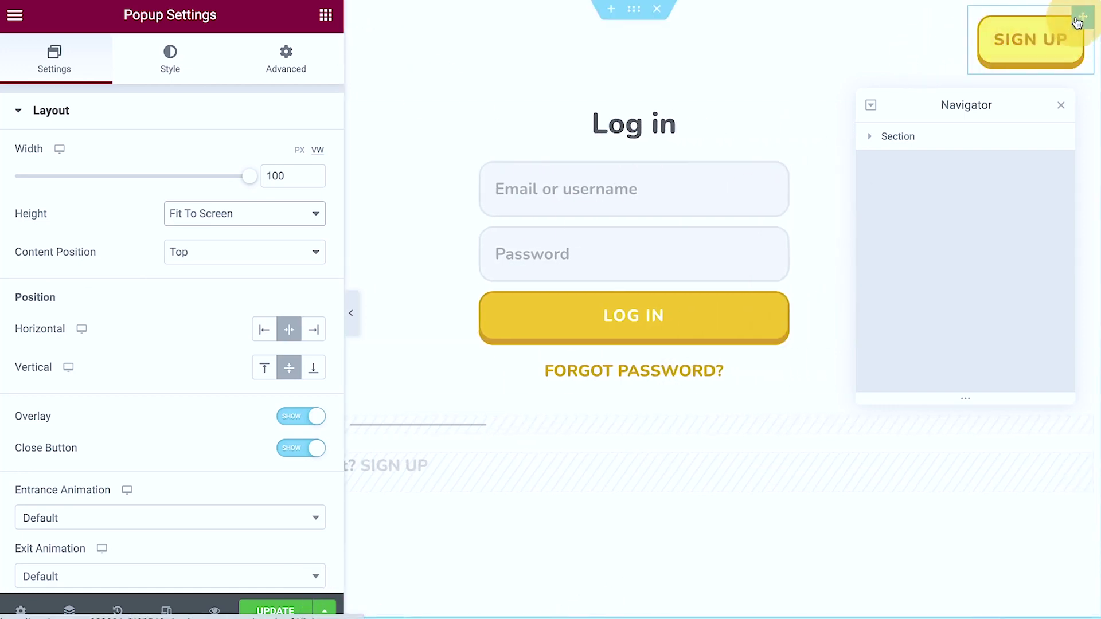
Step: Check that the SIGN UP button's link opens the Register (Template) popup, then view that popup
{"action": "left_click", "coordinate": [1078, 22]}
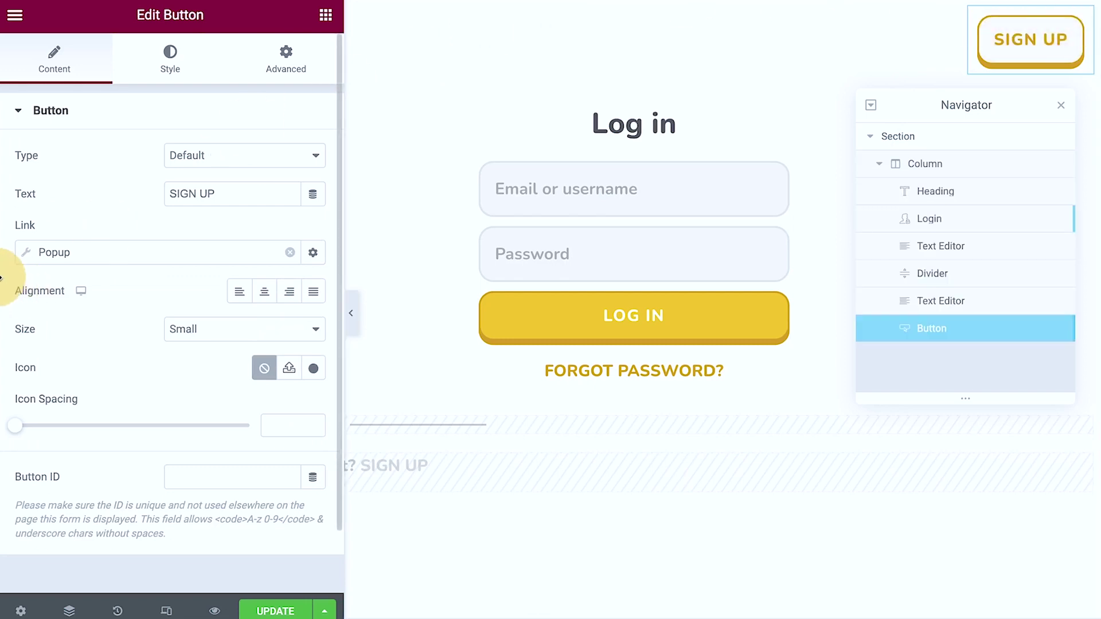
{"action": "left_click", "coordinate": [30, 252]}
{"action": "left_click", "coordinate": [28, 254]}
{"action": "left_click", "coordinate": [36, 254]}
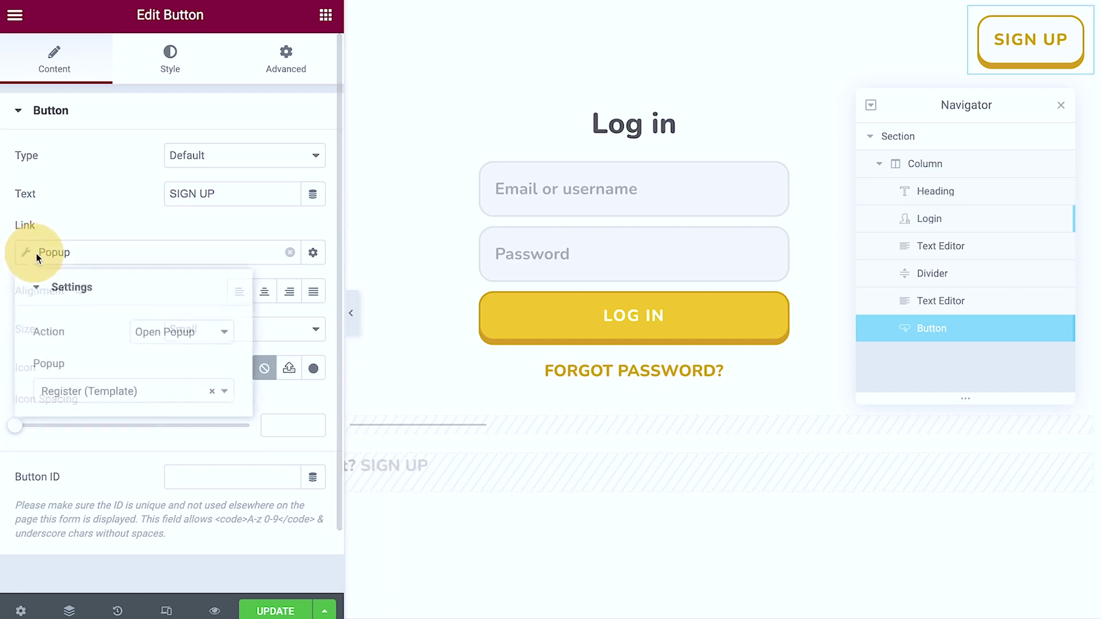
{"action": "left_click", "coordinate": [133, 226]}
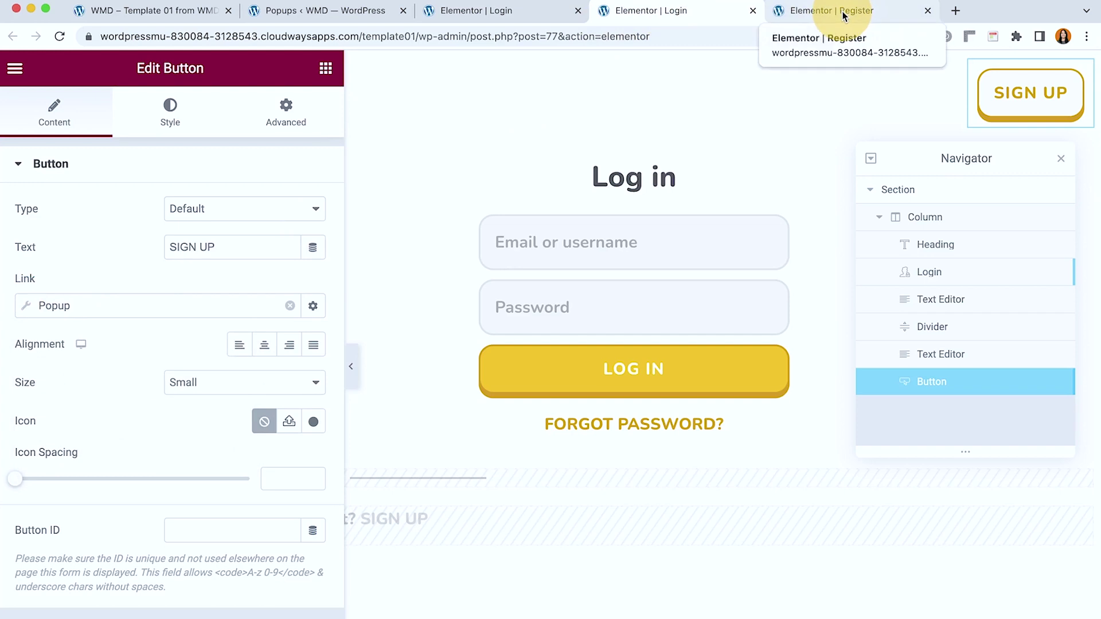
{"action": "left_click", "coordinate": [811, 19]}
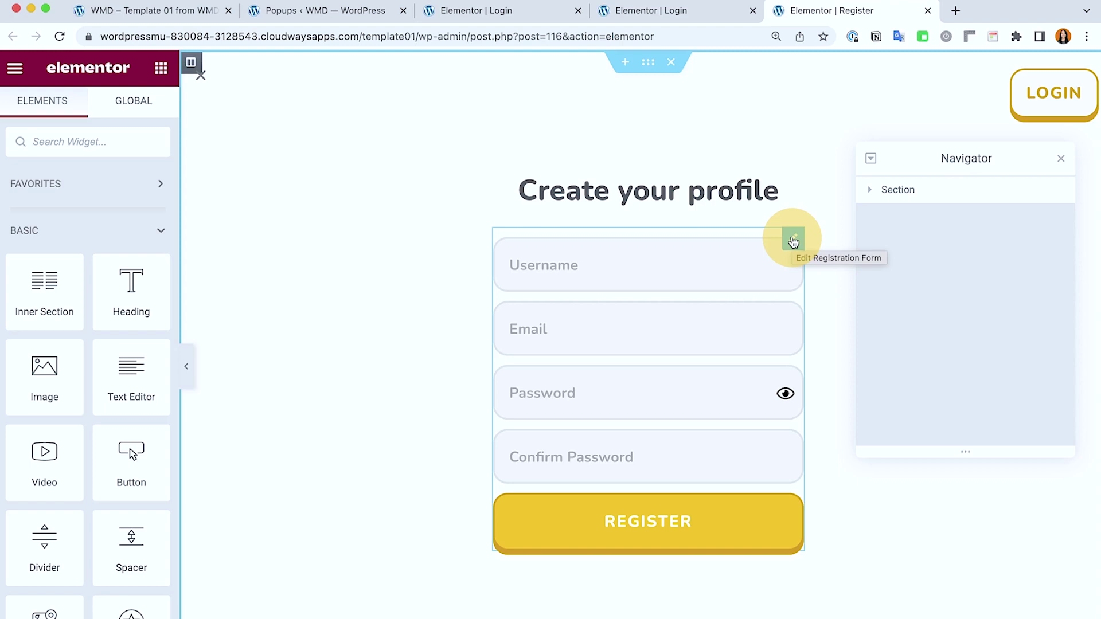
{"action": "left_click", "coordinate": [793, 241]}
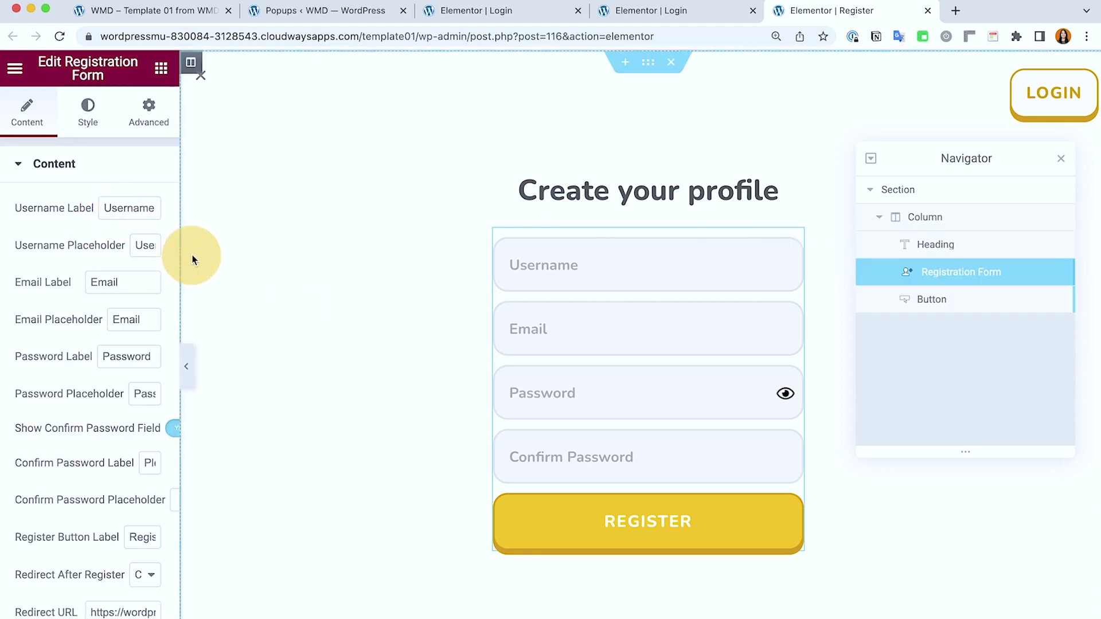
{"action": "left_click_drag", "start_coordinate": [180, 246], "coordinate": [377, 249]}
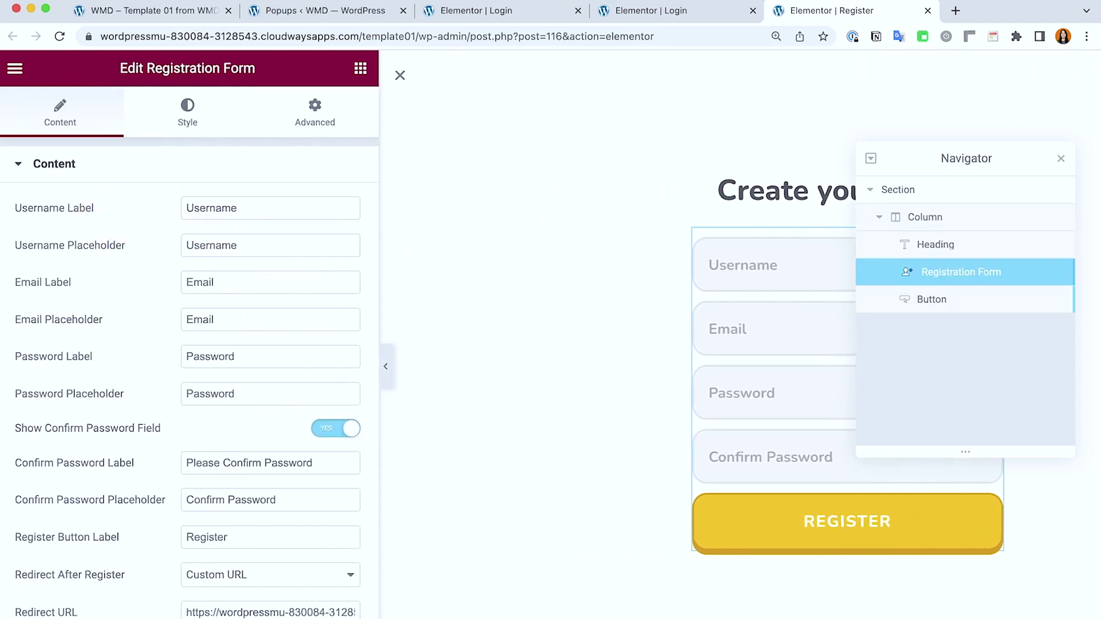
{"action": "left_click", "coordinate": [652, 12]}
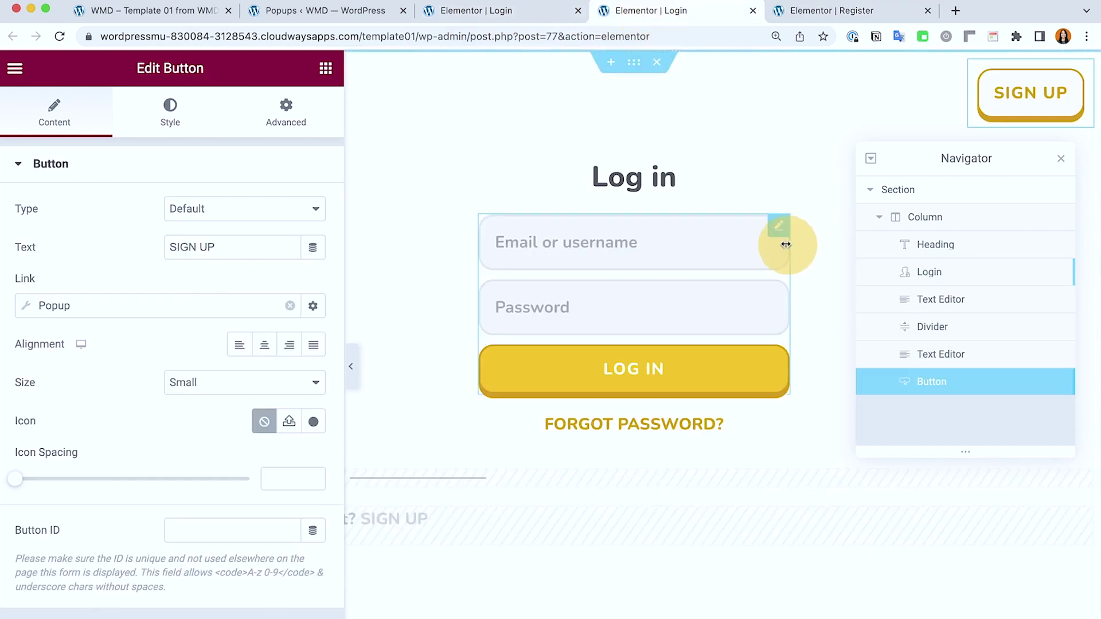
Step: Select the Login widget and search the widget library for 'login', revealing Login Form and Login
{"action": "left_click", "coordinate": [777, 227]}
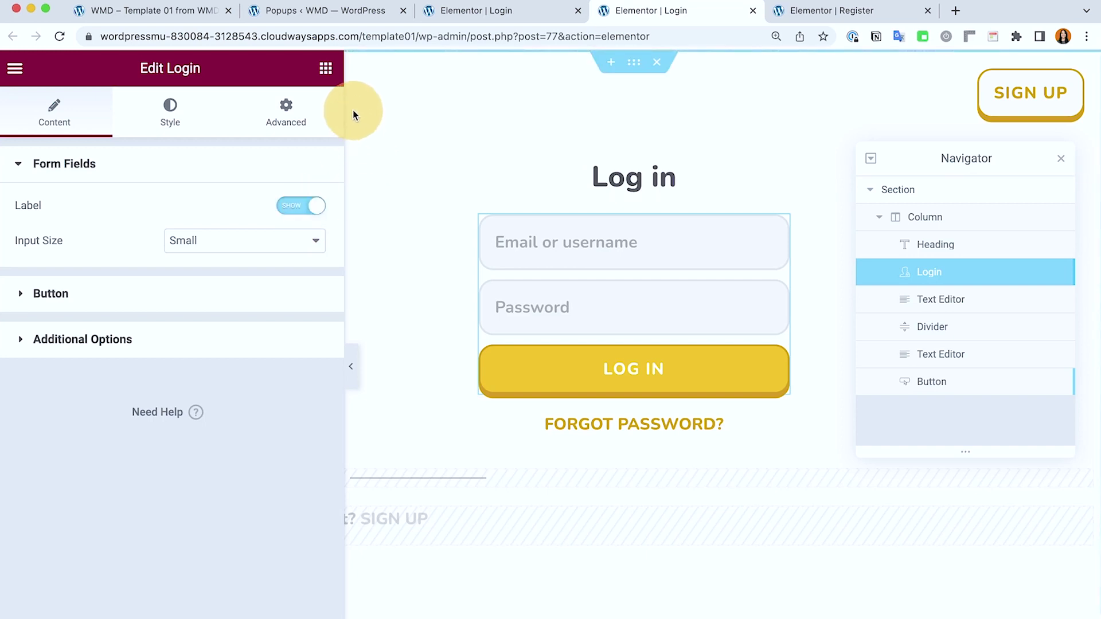
{"action": "left_click", "coordinate": [325, 74]}
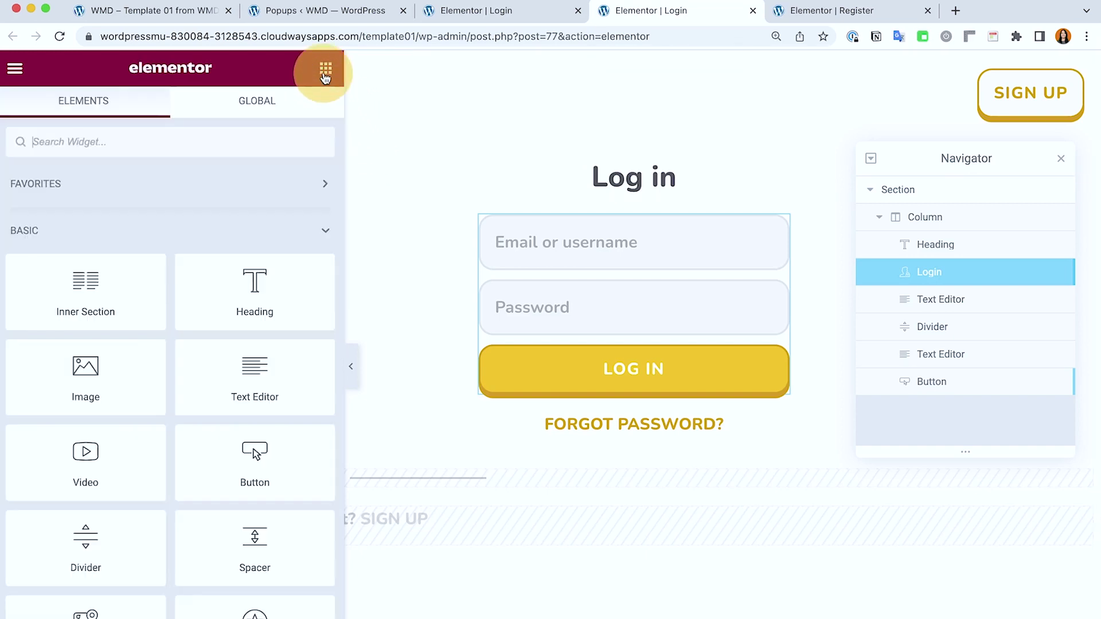
{"action": "type", "text": "ogin"}
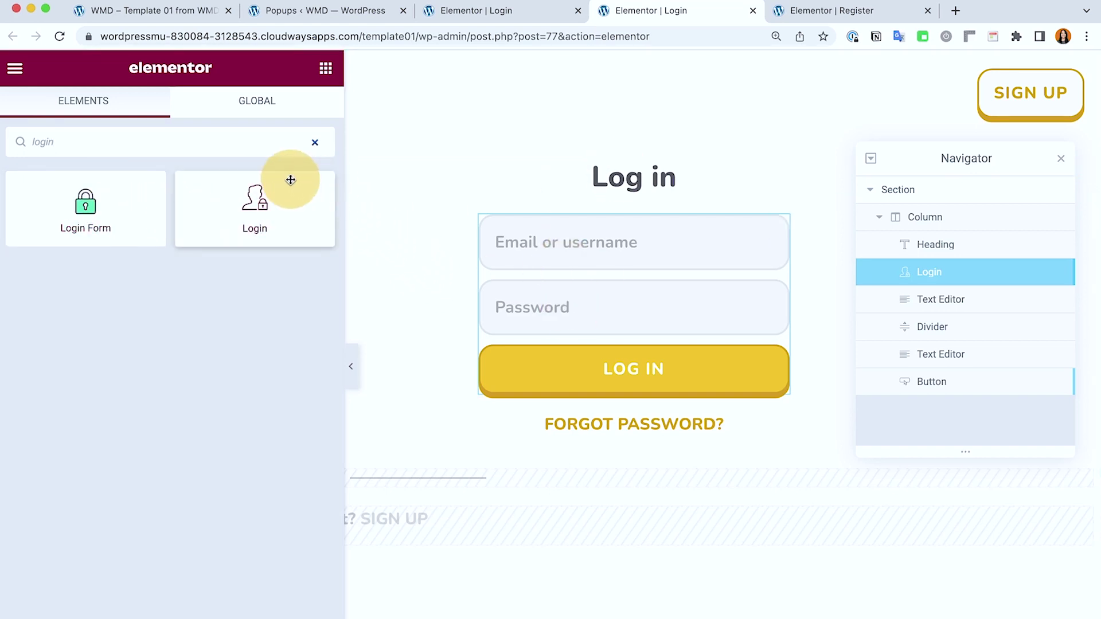
Step: Switch to the Register popup, search widgets for 'regi', and preview the Create your profile form without the panel
{"action": "left_click", "coordinate": [835, 10]}
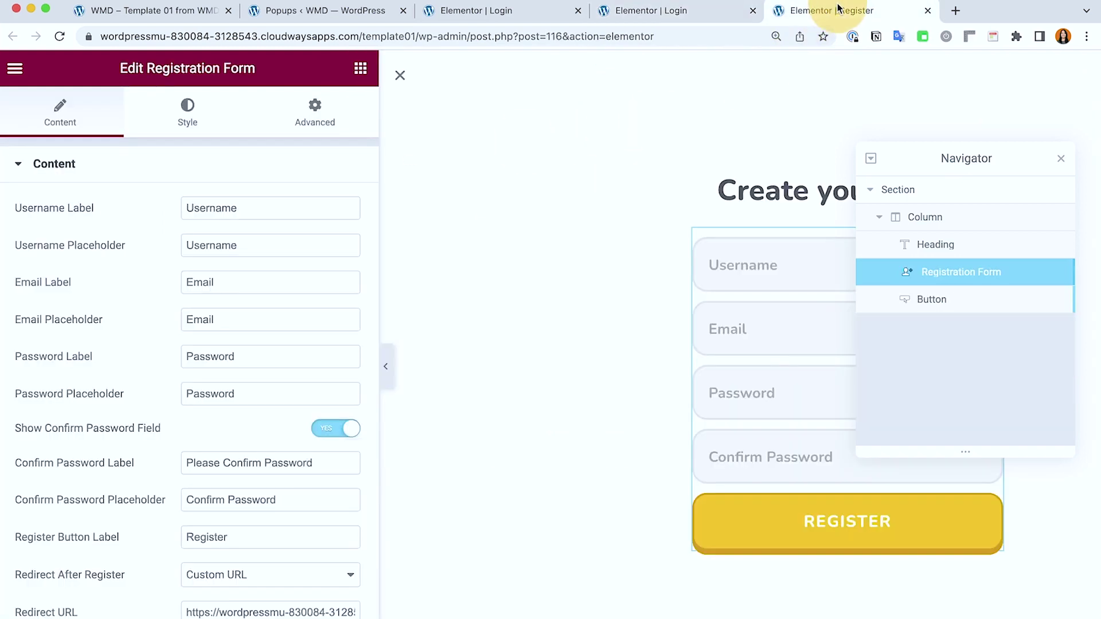
{"action": "scroll", "coordinate": [161, 298], "scroll_direction": "down", "scroll_amount": 5}
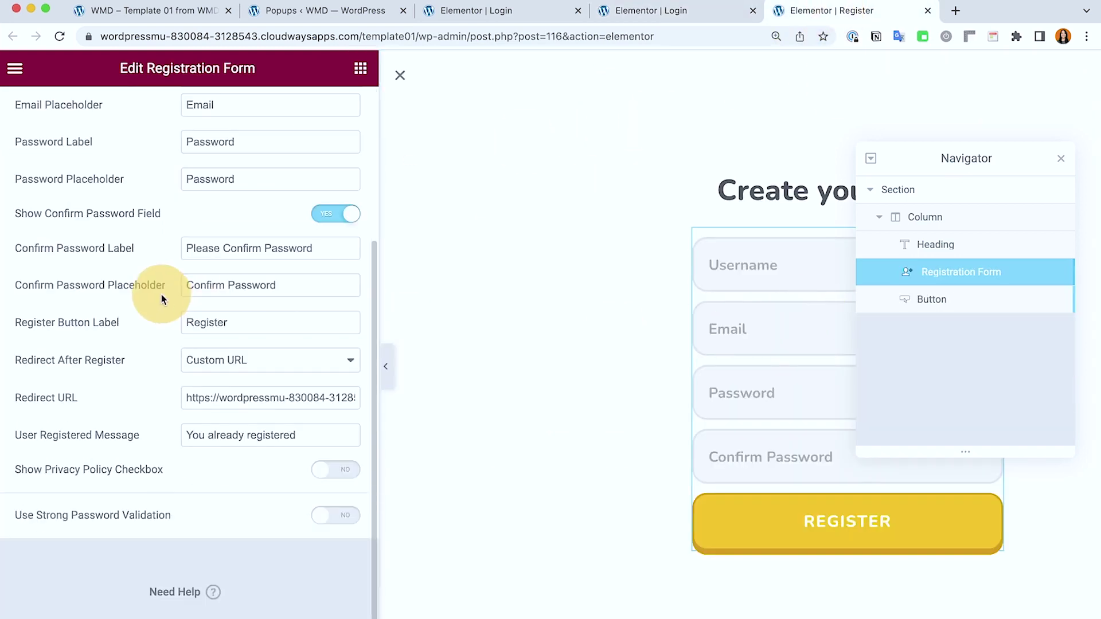
{"action": "scroll", "coordinate": [318, 232], "scroll_direction": "up", "scroll_amount": 5}
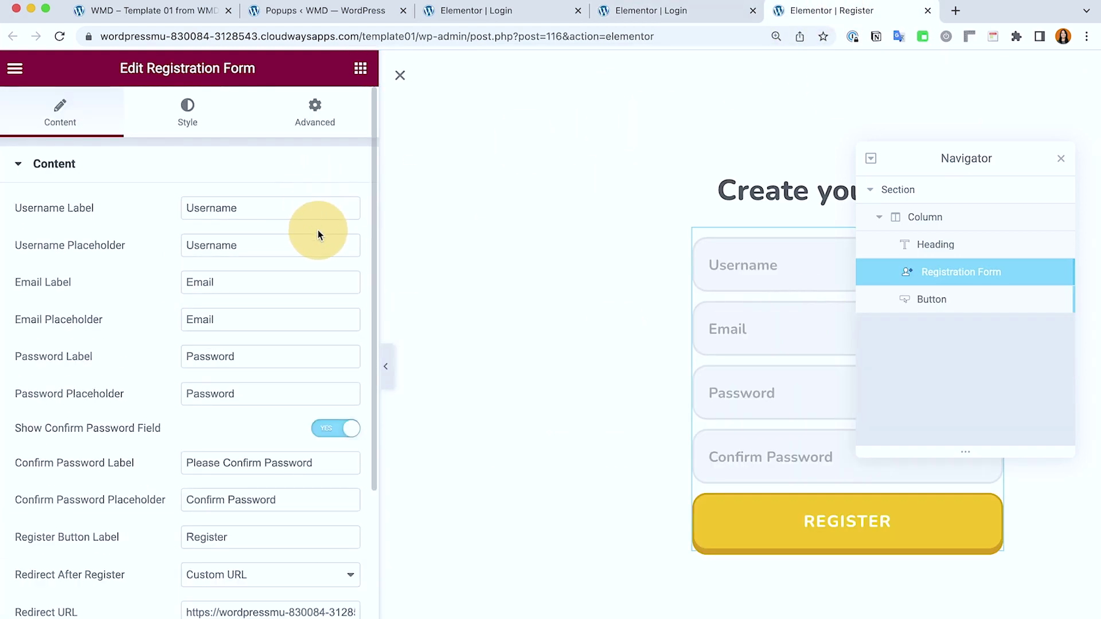
{"action": "left_click", "coordinate": [361, 69]}
{"action": "type", "text": "regi"}
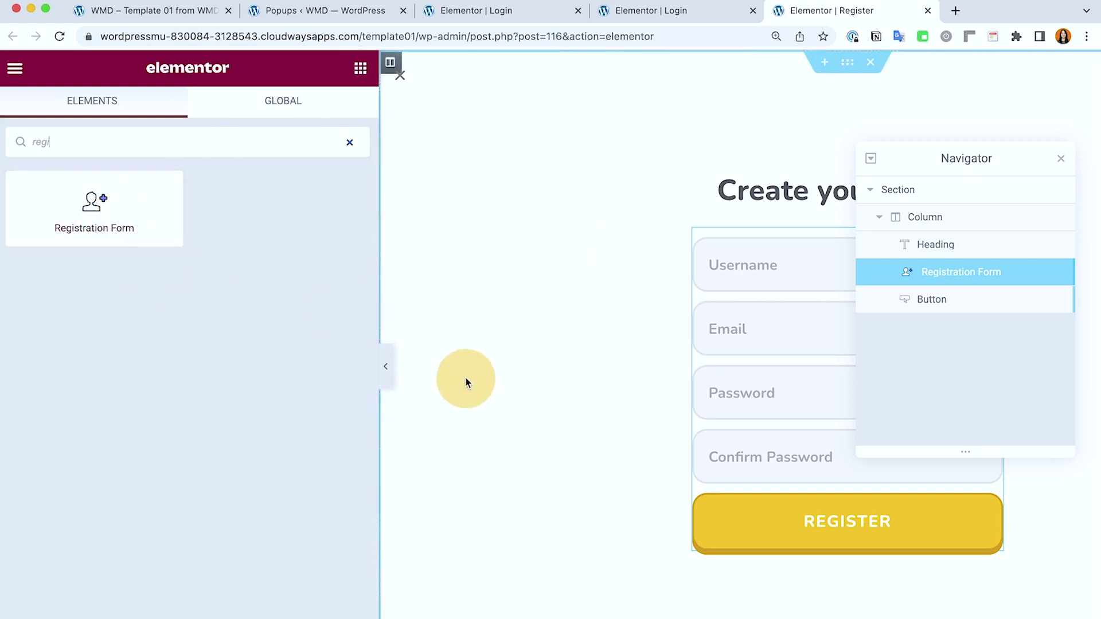
{"action": "left_click", "coordinate": [387, 367]}
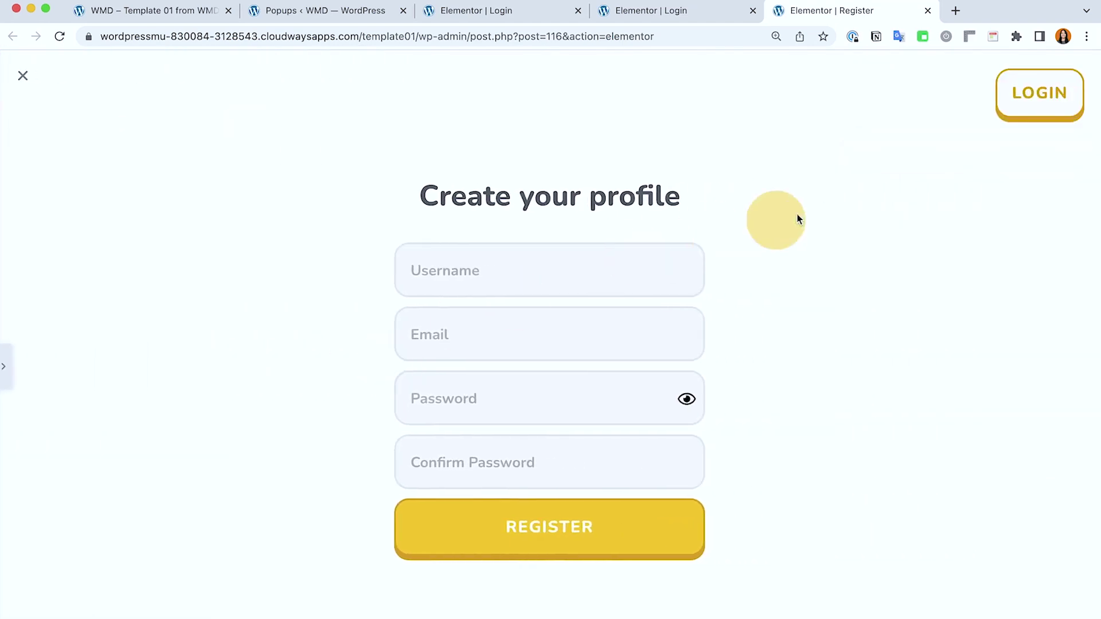